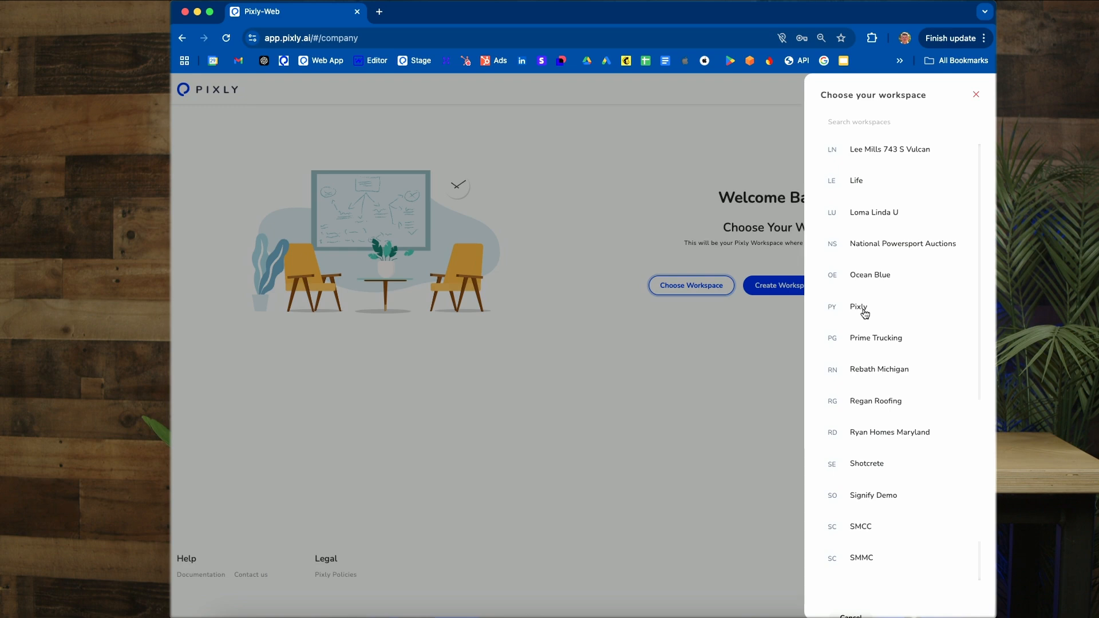
Step: Open the Pixly workspace and look through its list of projects
{"action": "left_click", "coordinate": [862, 309]}
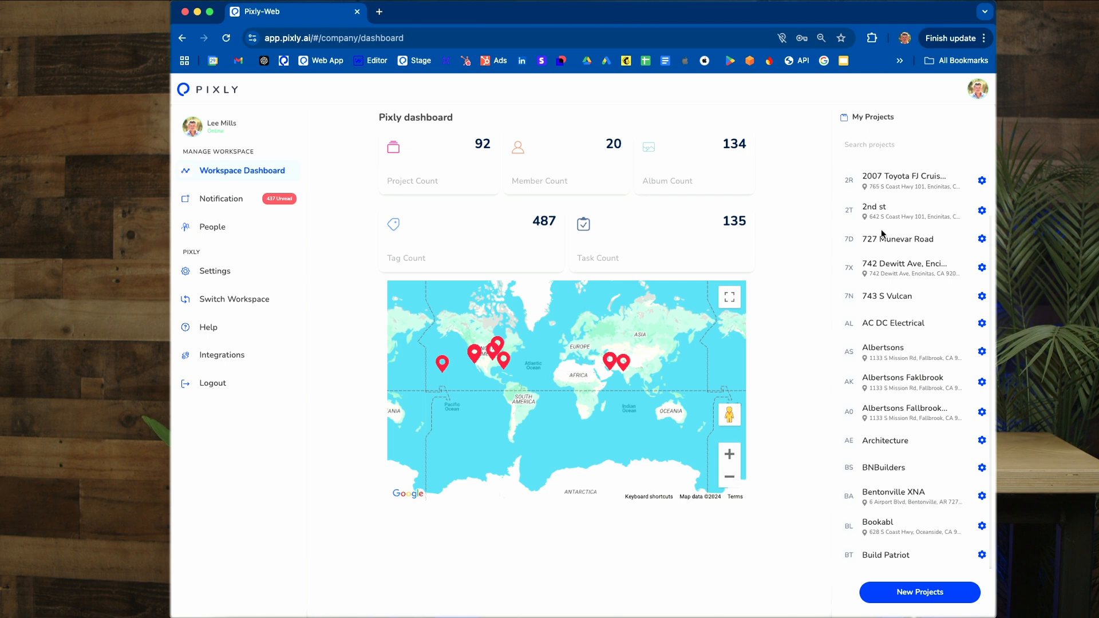
{"action": "scroll", "coordinate": [880, 228], "scroll_direction": "down", "scroll_amount": 2}
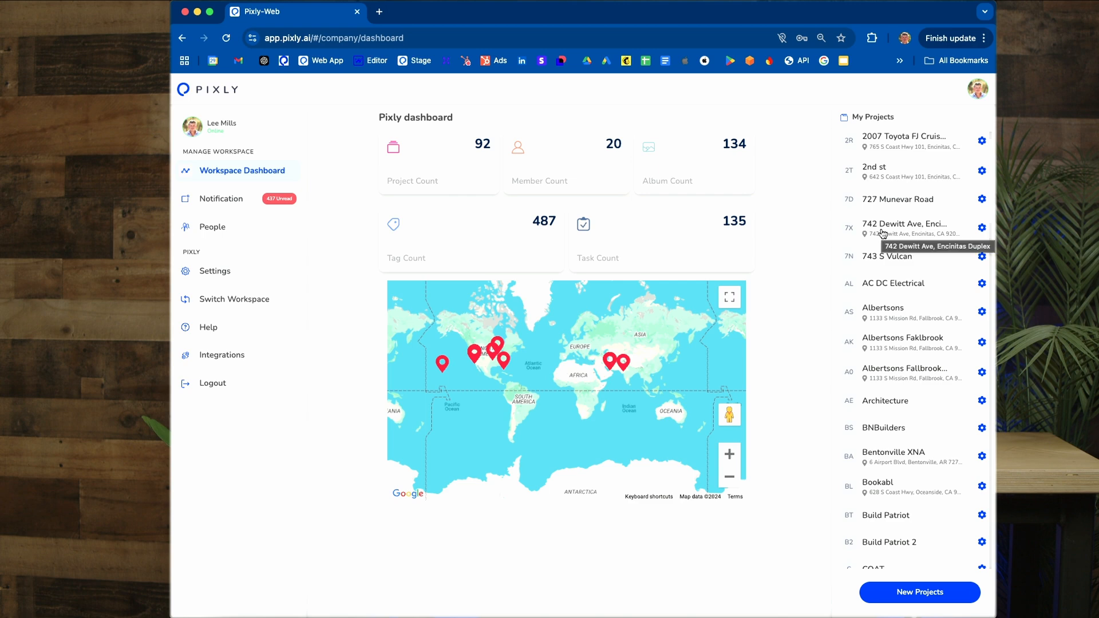
{"action": "scroll", "coordinate": [882, 232], "scroll_direction": "down", "scroll_amount": 4}
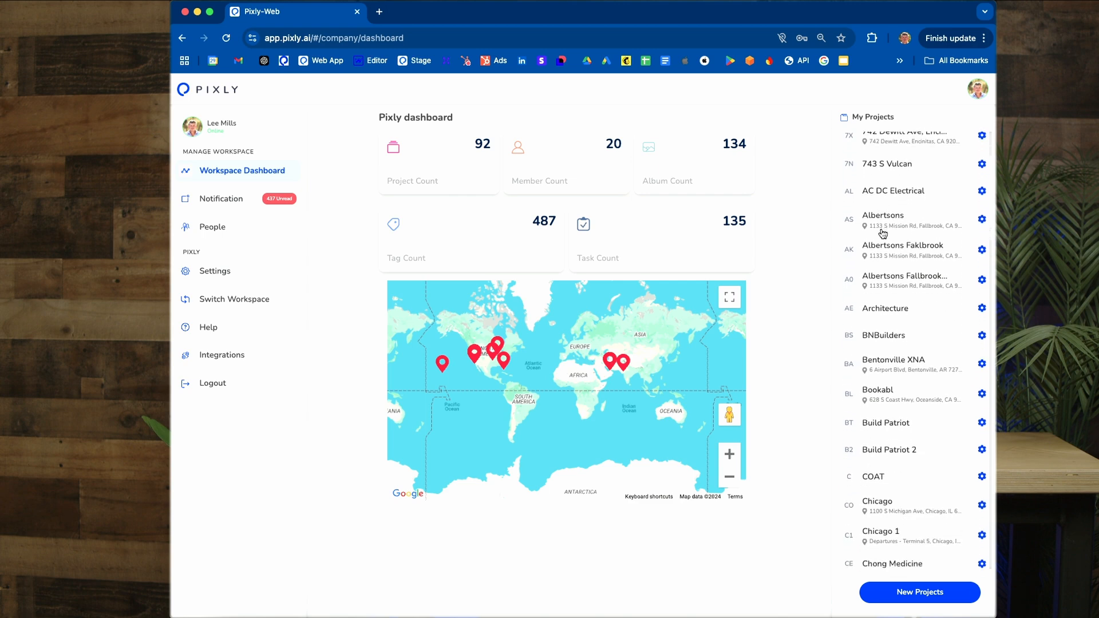
{"action": "scroll", "coordinate": [882, 232], "scroll_direction": "down", "scroll_amount": 4}
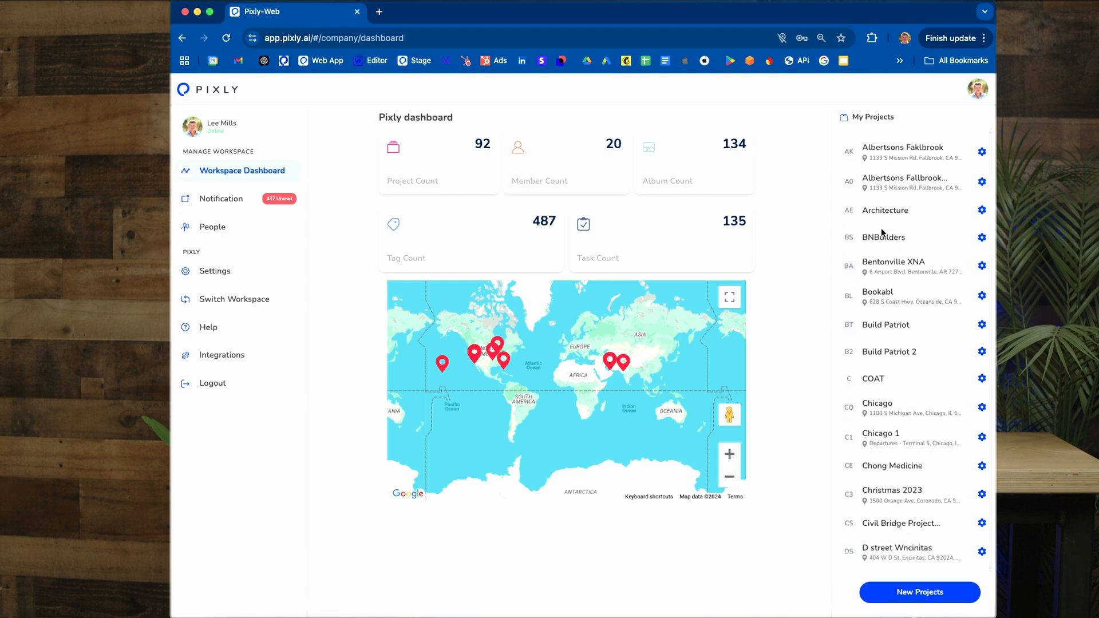
{"action": "scroll", "coordinate": [881, 228], "scroll_direction": "down", "scroll_amount": 8}
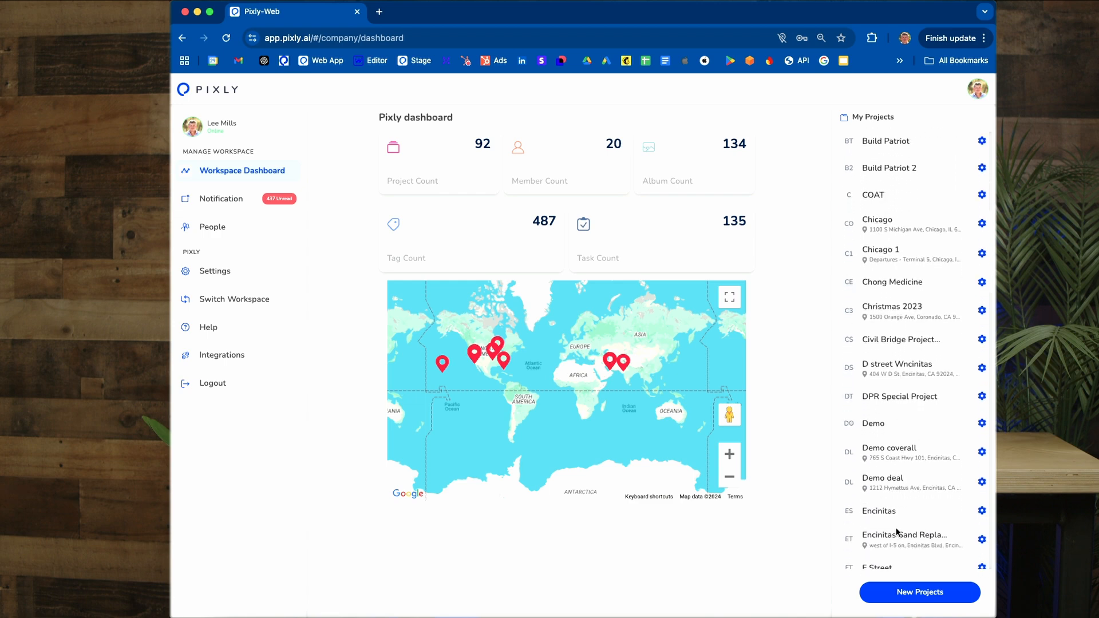
Step: Inspect the new project form and the F Street project's settings, cancelling out of both
{"action": "left_click", "coordinate": [920, 592]}
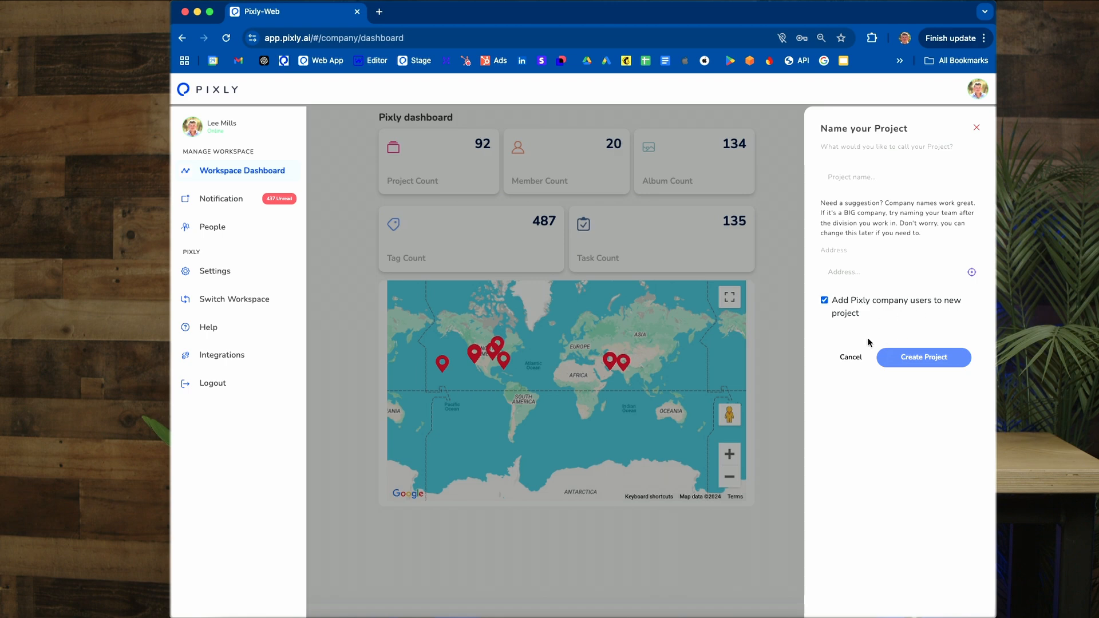
{"action": "left_click", "coordinate": [849, 358]}
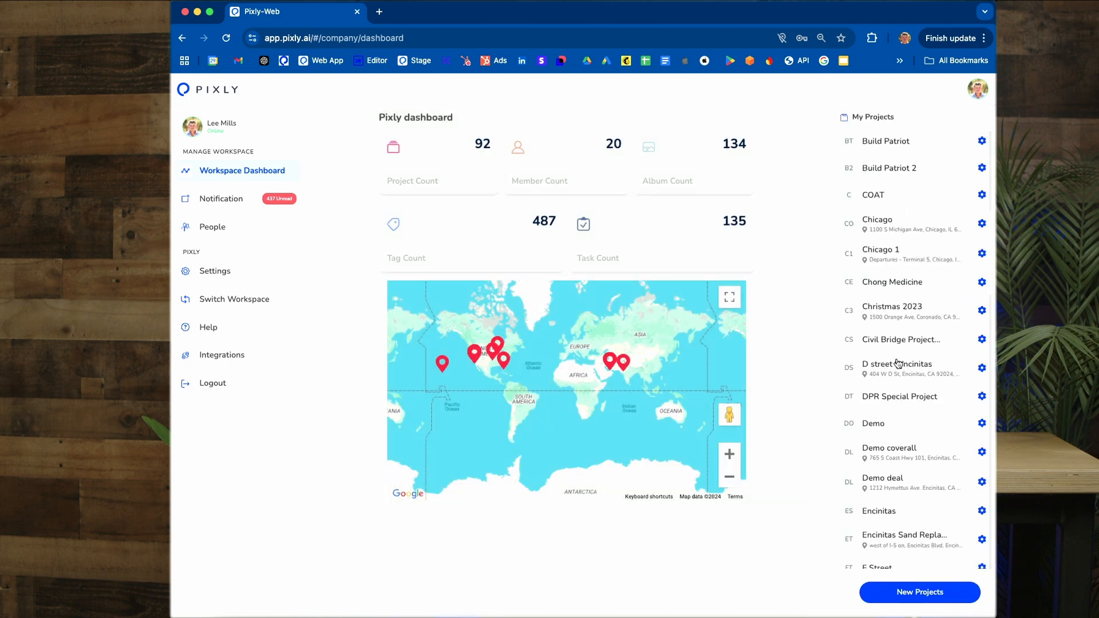
{"action": "scroll", "coordinate": [897, 363], "scroll_direction": "down", "scroll_amount": 8}
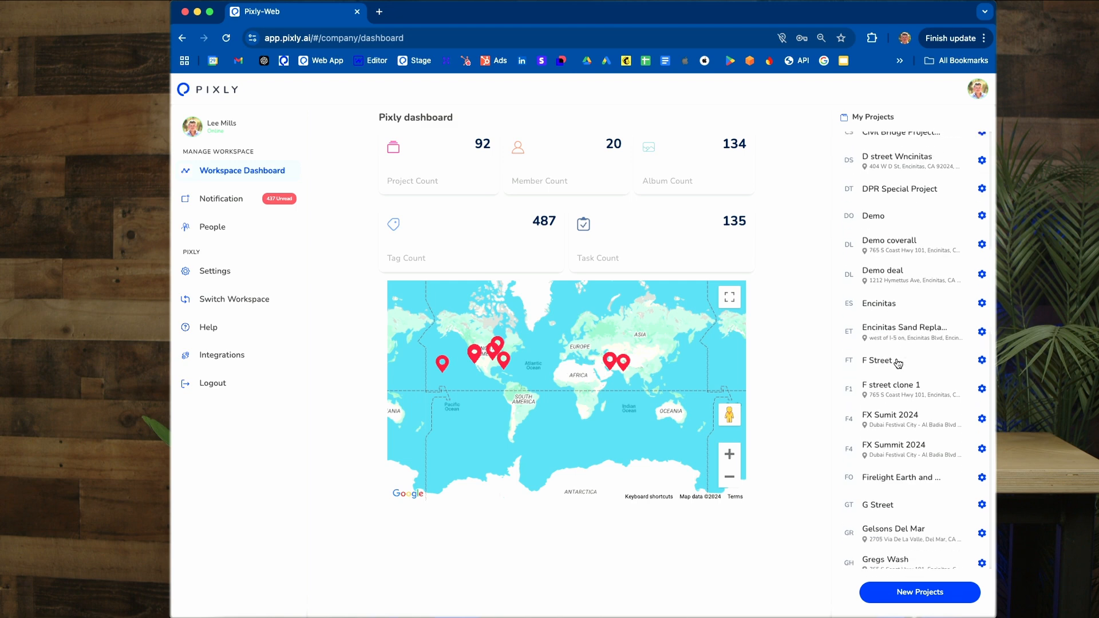
{"action": "left_click", "coordinate": [981, 357]}
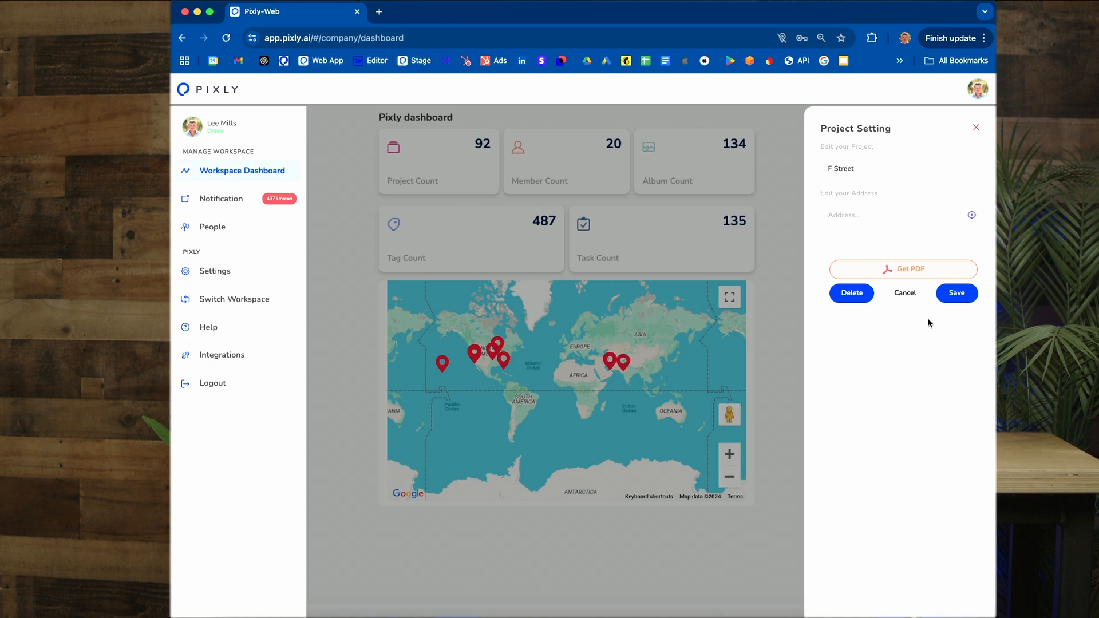
{"action": "left_click", "coordinate": [899, 292]}
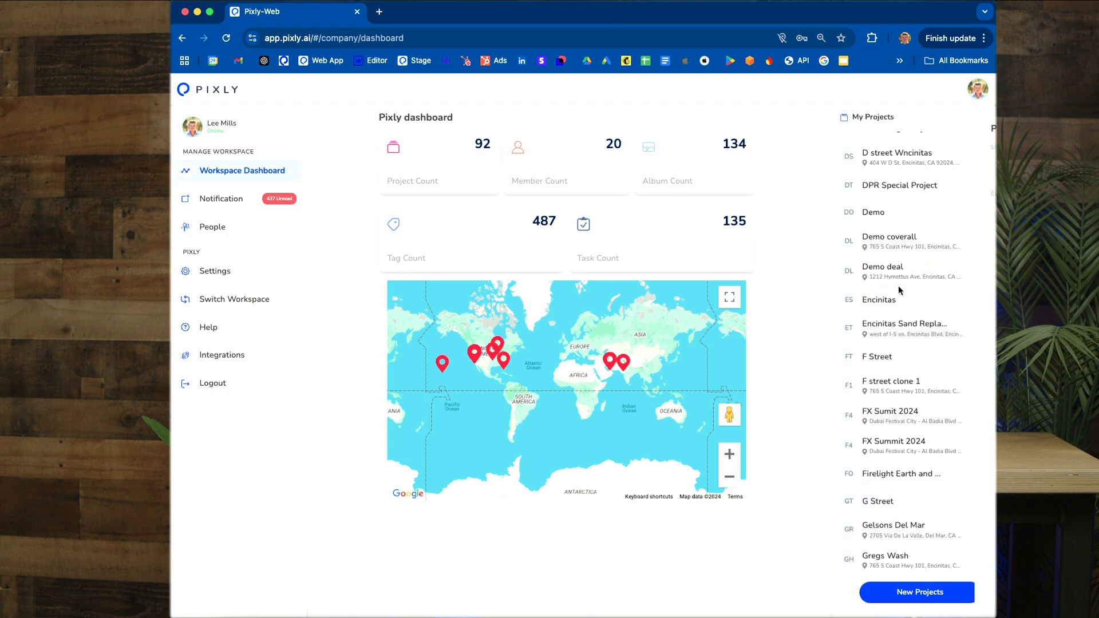
Step: Open the F Street project and show its photo feed in grid view
{"action": "left_click", "coordinate": [881, 360]}
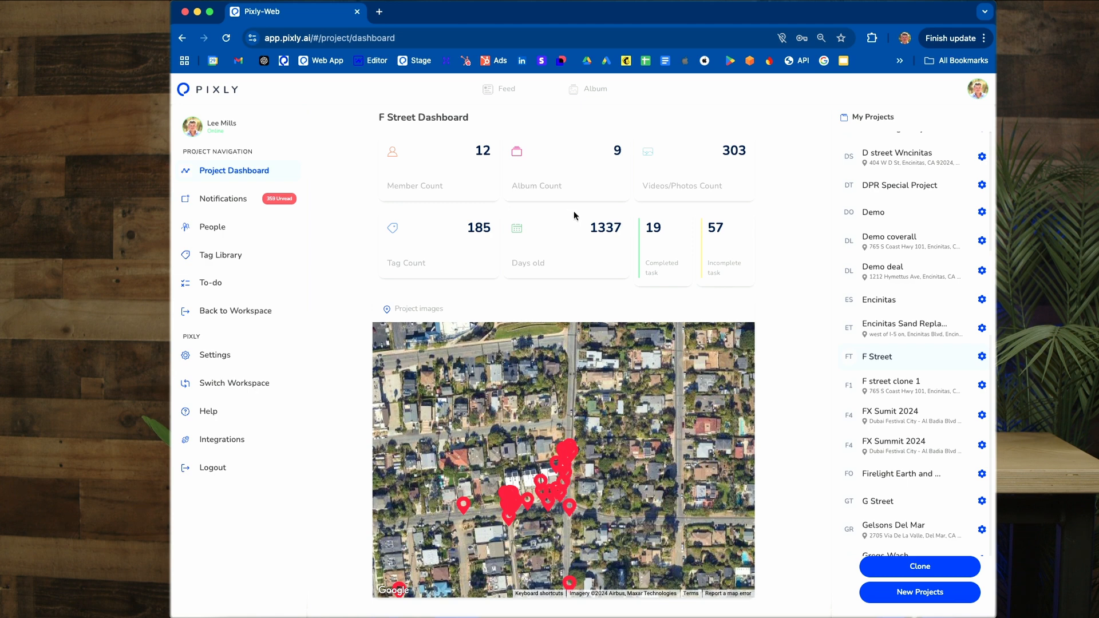
{"action": "left_click", "coordinate": [511, 93]}
{"action": "left_click", "coordinate": [458, 125]}
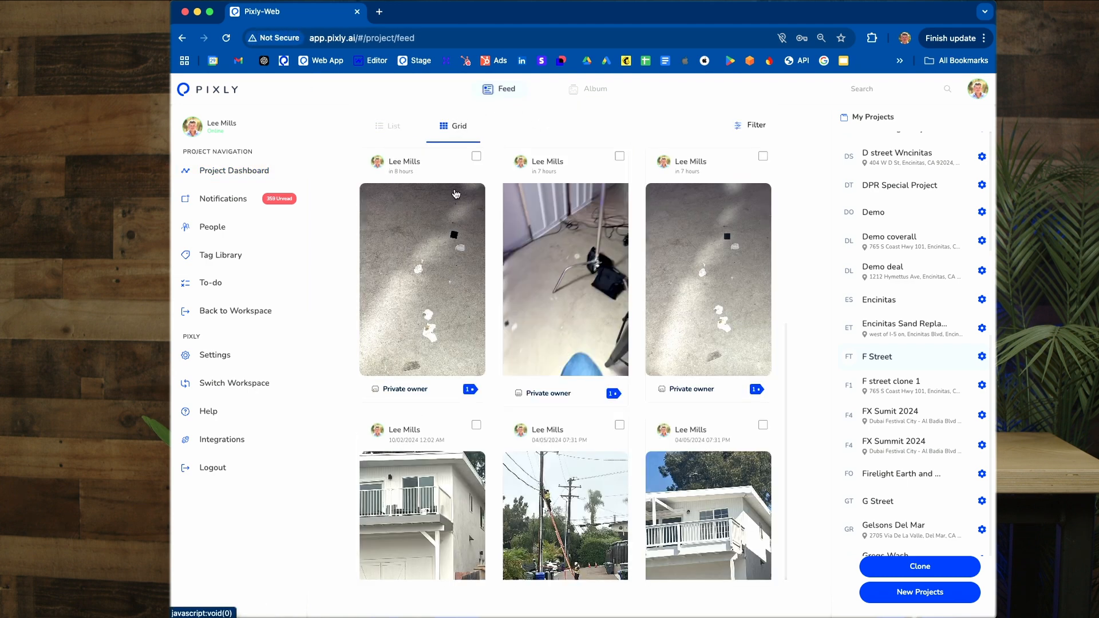
Step: Browse the photos in the F Street feed and return to the newest ones
{"action": "scroll", "coordinate": [703, 312], "scroll_direction": "down", "scroll_amount": 5}
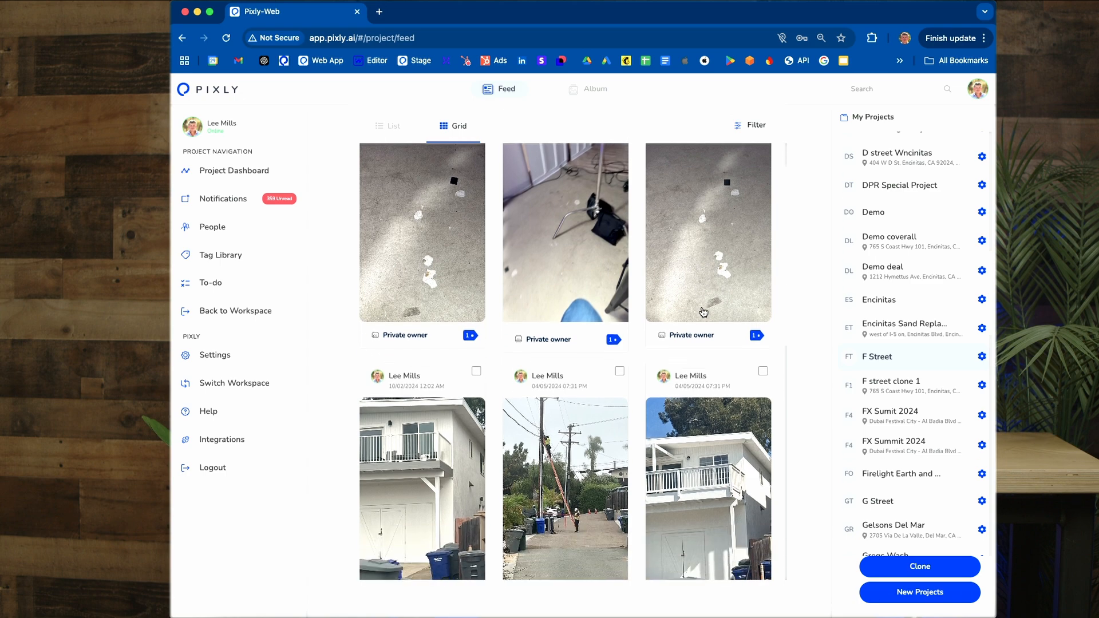
{"action": "scroll", "coordinate": [704, 312], "scroll_direction": "down", "scroll_amount": 6}
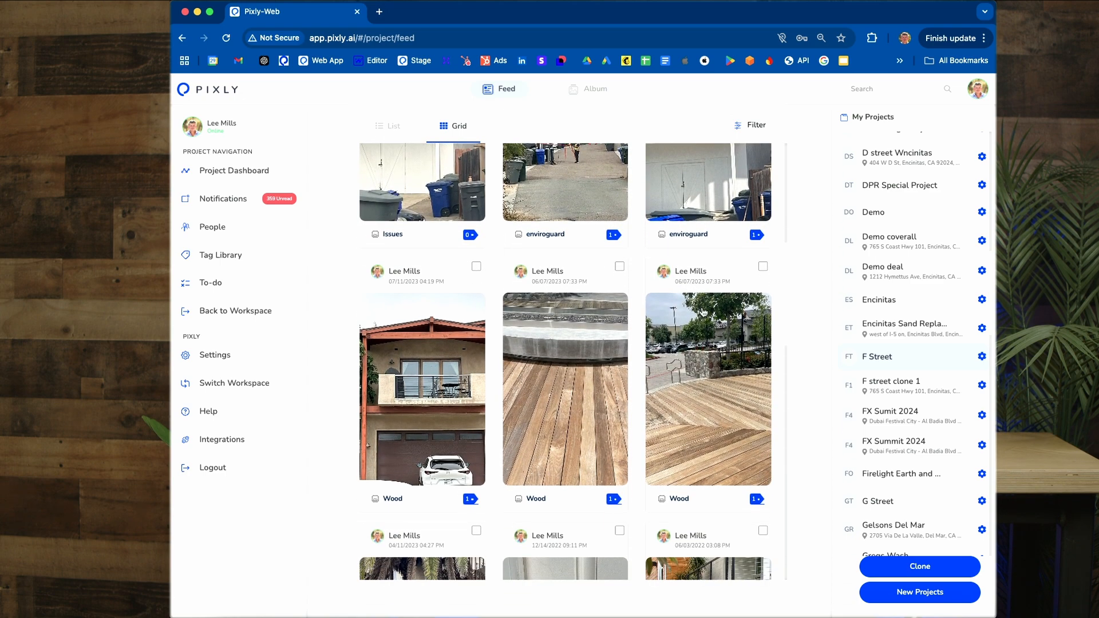
{"action": "scroll", "coordinate": [703, 312], "scroll_direction": "down", "scroll_amount": 4}
{"action": "scroll", "coordinate": [704, 312], "scroll_direction": "down", "scroll_amount": 7}
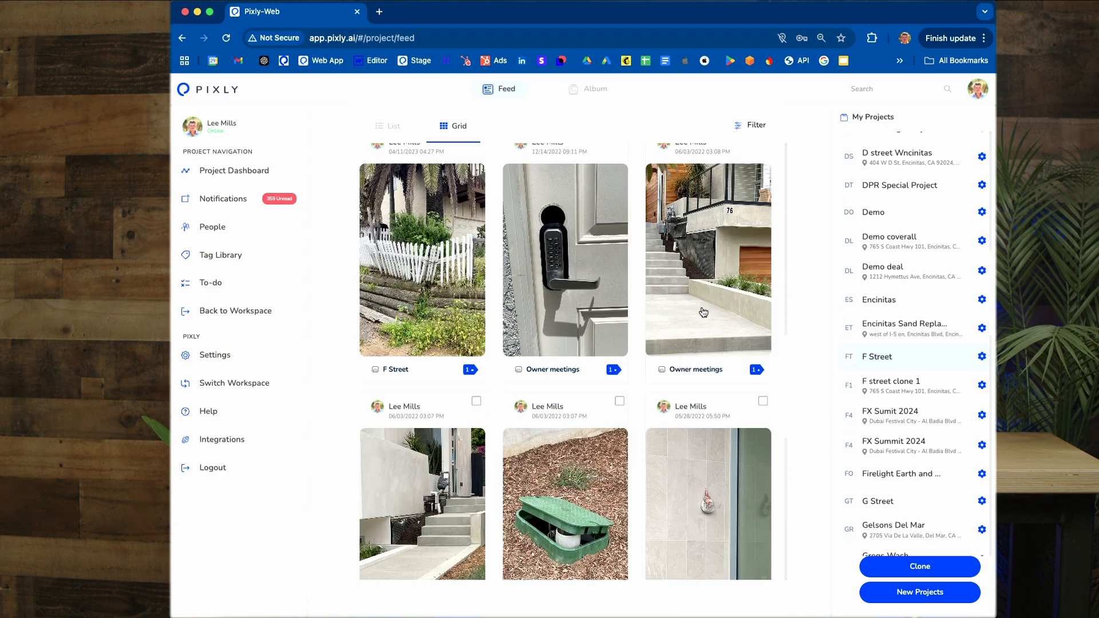
{"action": "scroll", "coordinate": [703, 312], "scroll_direction": "down", "scroll_amount": 4}
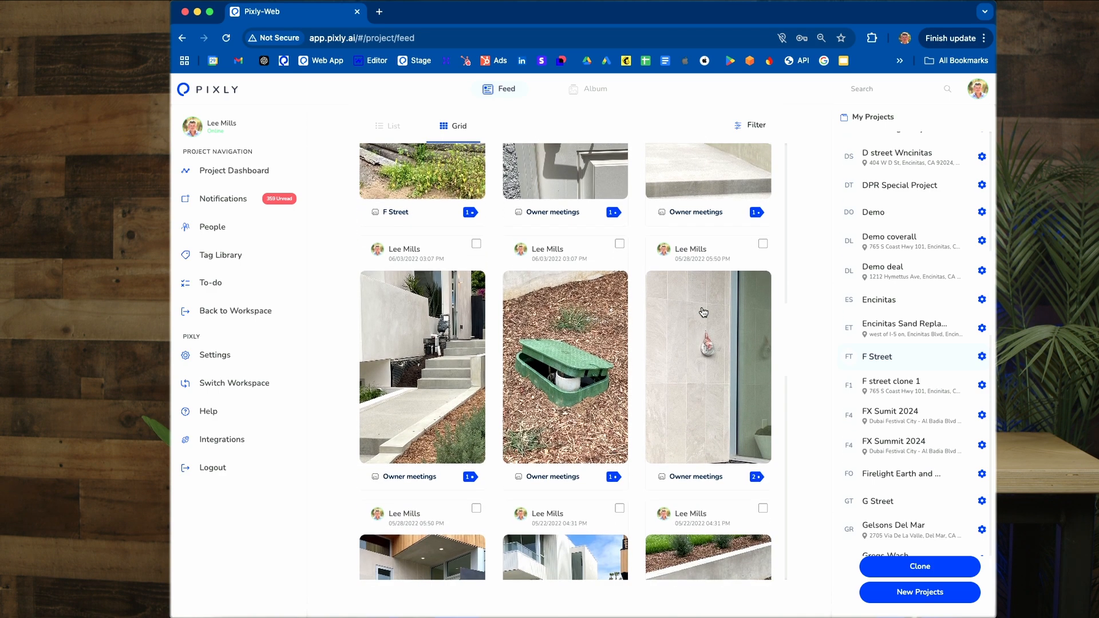
{"action": "scroll", "coordinate": [704, 312], "scroll_direction": "down", "scroll_amount": 1}
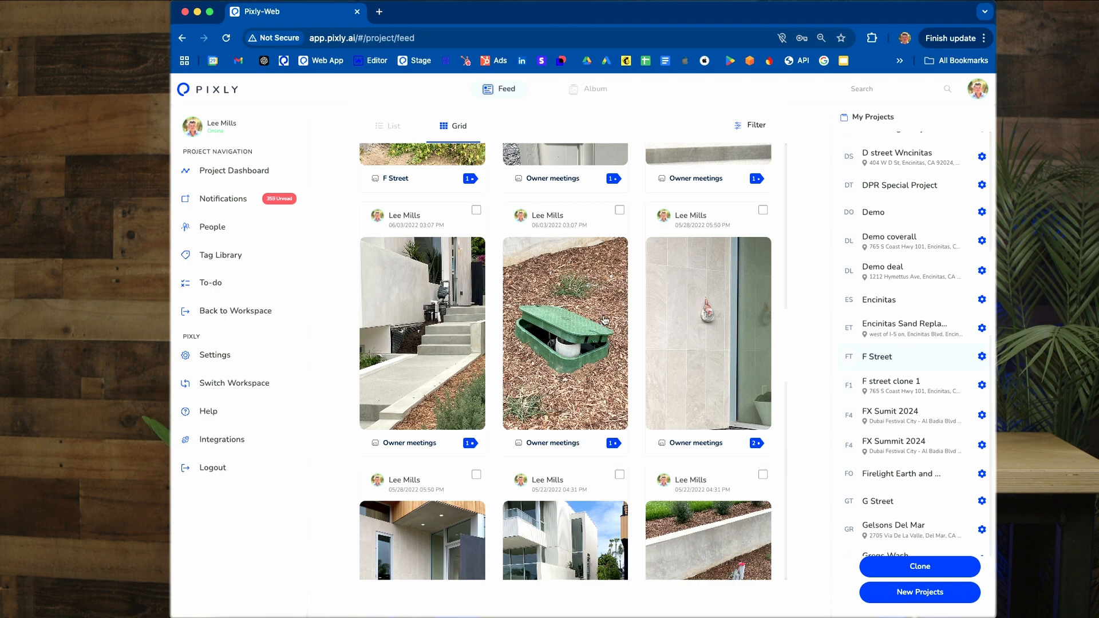
{"action": "scroll", "coordinate": [605, 320], "scroll_direction": "up", "scroll_amount": 15}
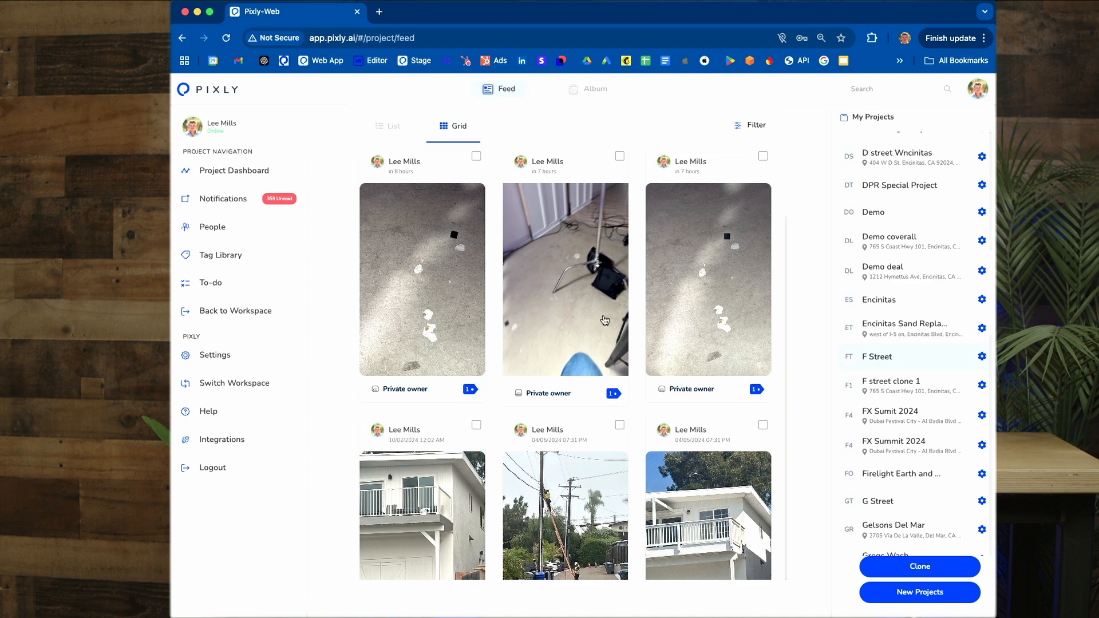
Step: Inspect the comments, assignment and attachment options of the concrete cleaning tag on the first feed photo, cancelling the file selection
{"action": "left_click", "coordinate": [432, 289]}
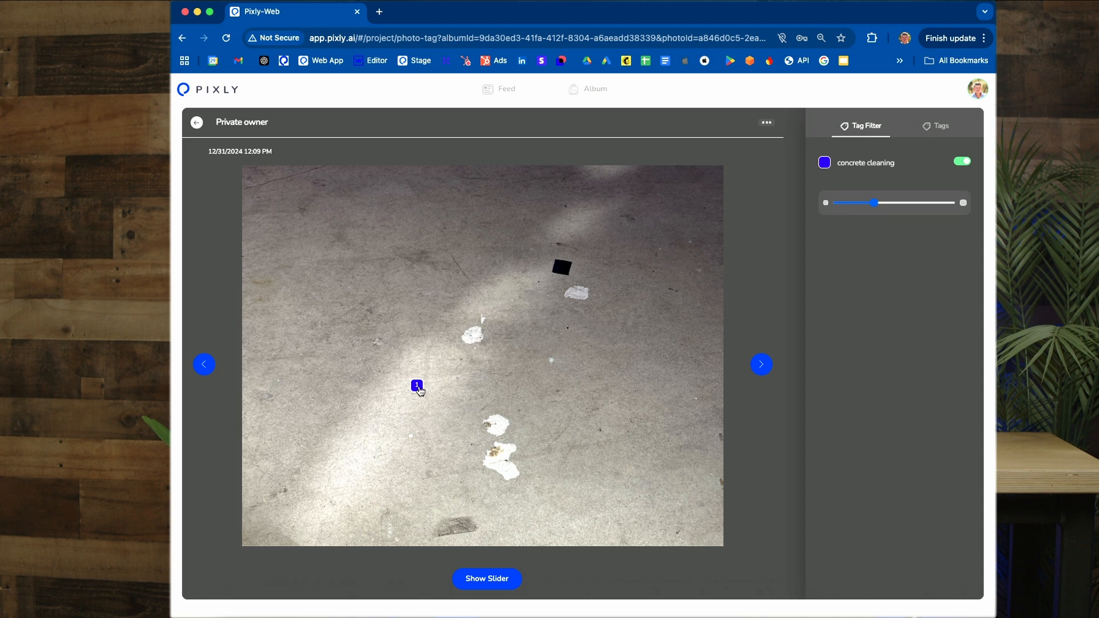
{"action": "left_click", "coordinate": [418, 386]}
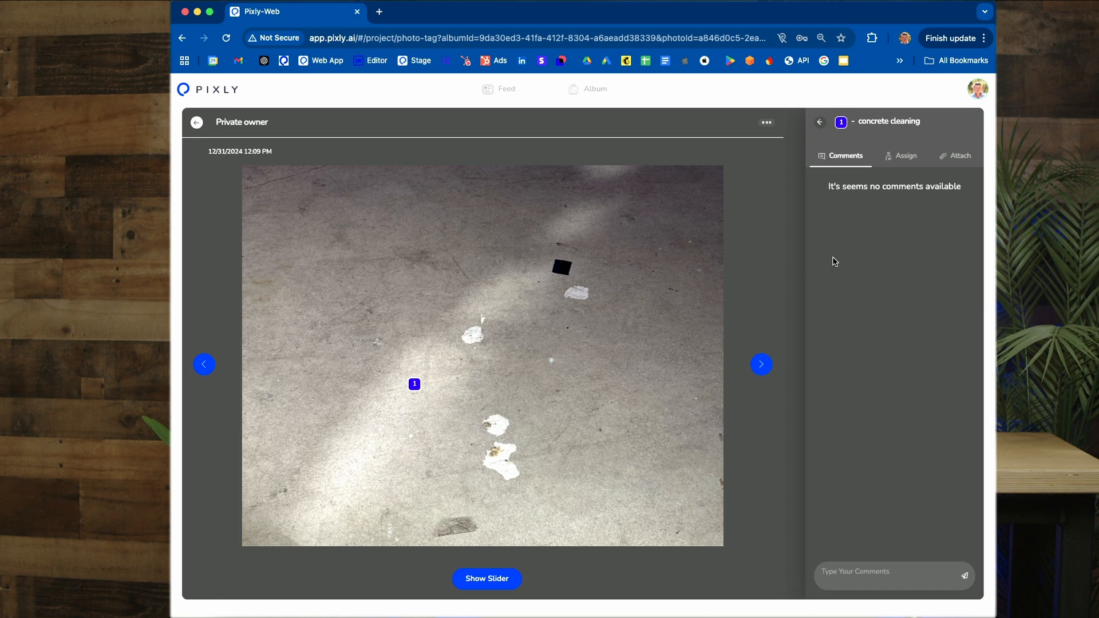
{"action": "left_click", "coordinate": [913, 165]}
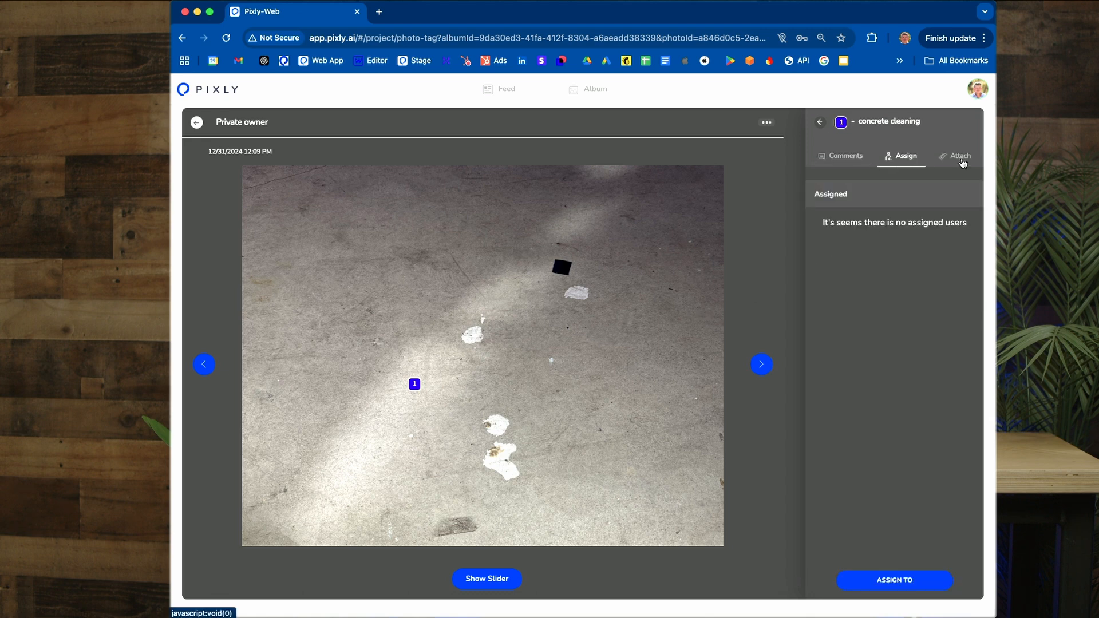
{"action": "left_click", "coordinate": [961, 163]}
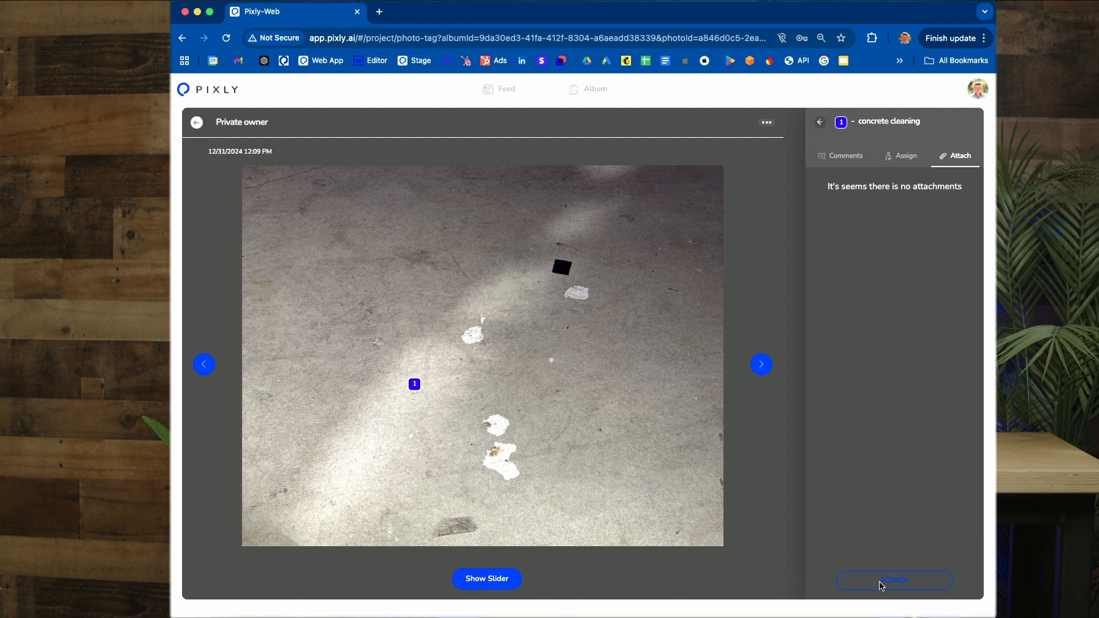
{"action": "left_click", "coordinate": [882, 586]}
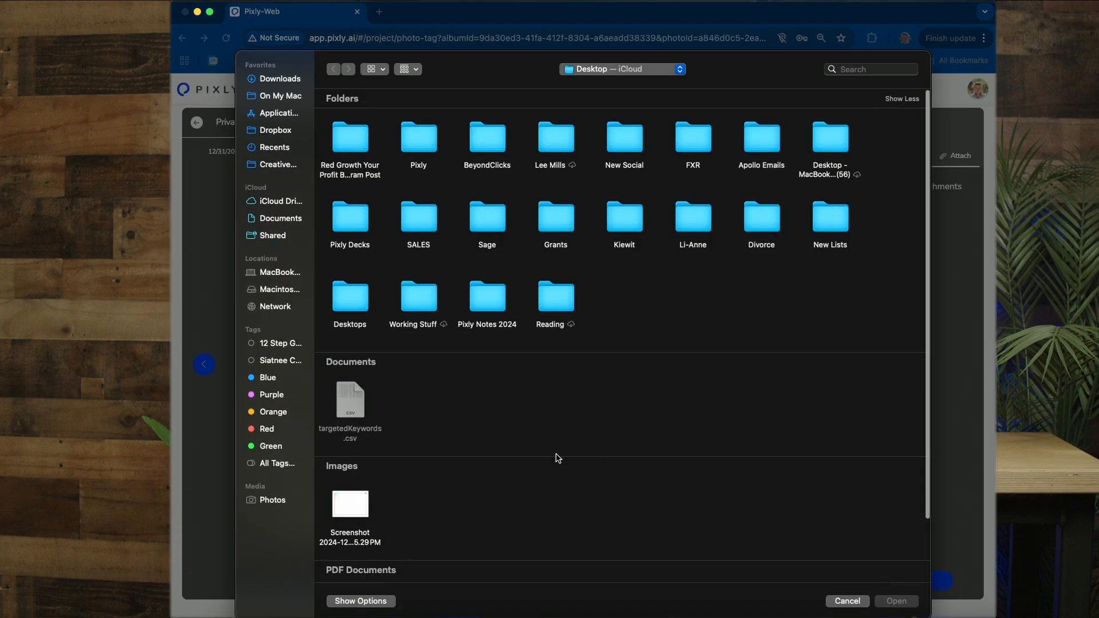
{"action": "left_click", "coordinate": [847, 601]}
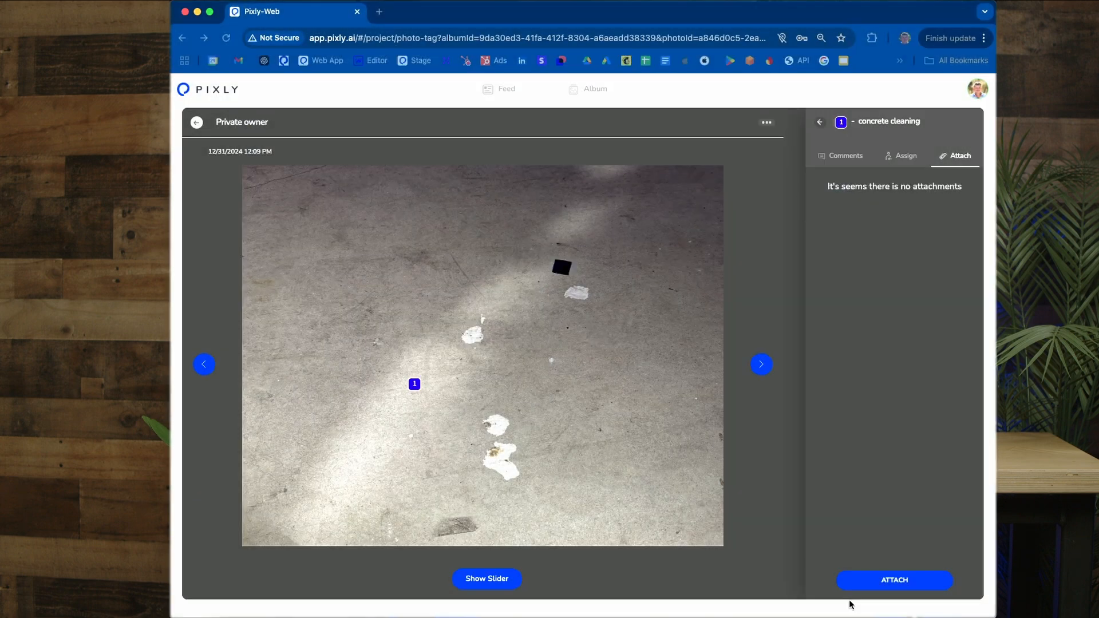
Step: Open the third photo in the feed grid and add the comment "we need to get this done now" to its Concrete tag
{"action": "left_click", "coordinate": [196, 122]}
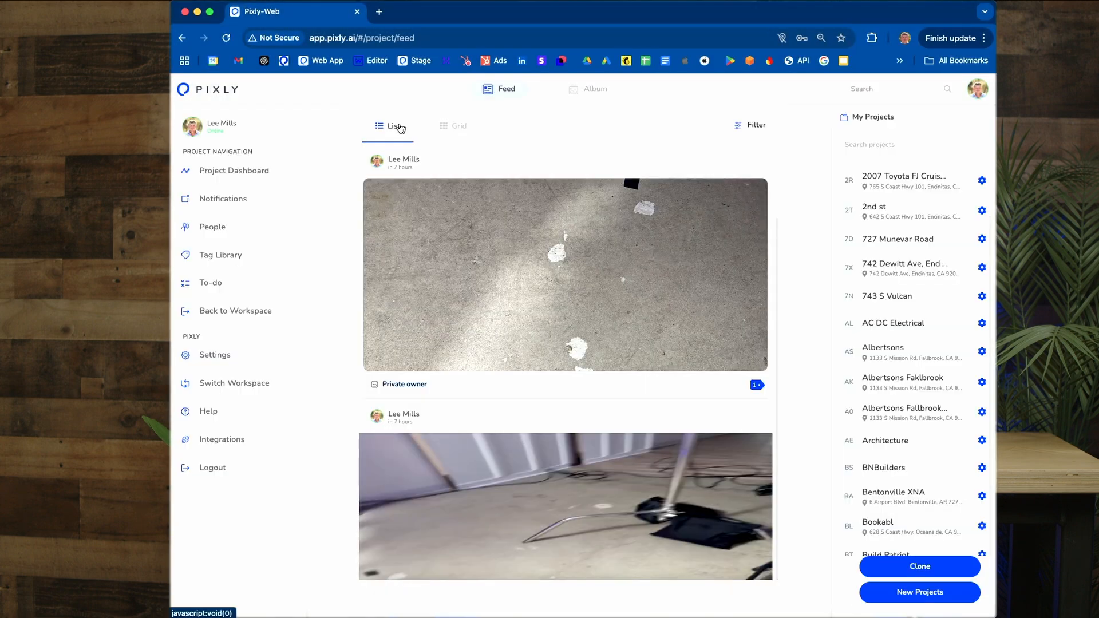
{"action": "left_click", "coordinate": [452, 128]}
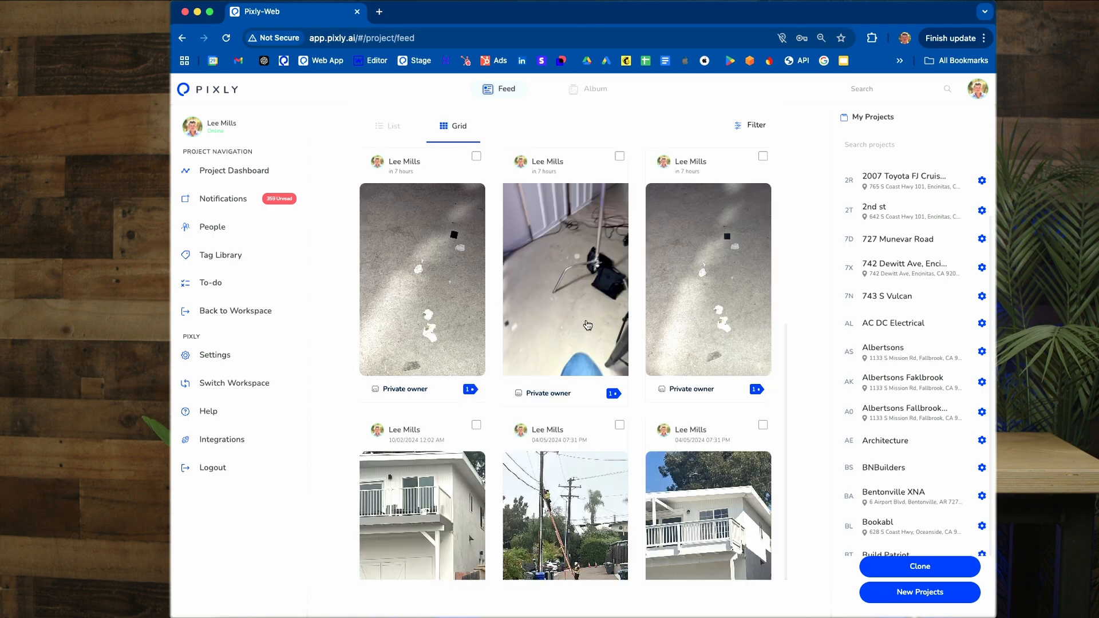
{"action": "left_click", "coordinate": [705, 289]}
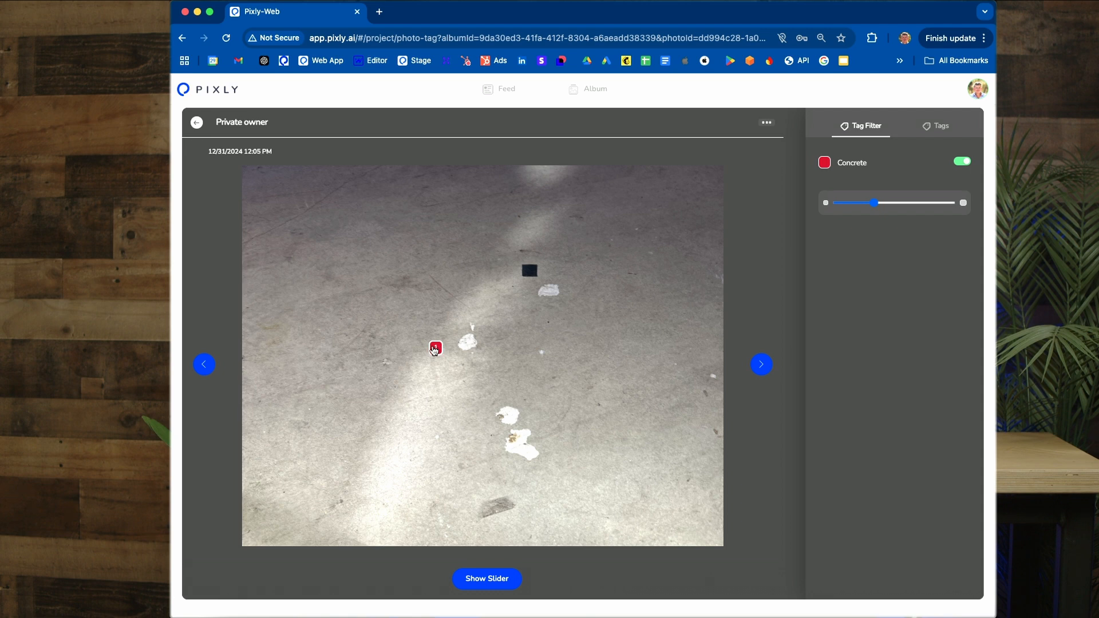
{"action": "left_click", "coordinate": [435, 348]}
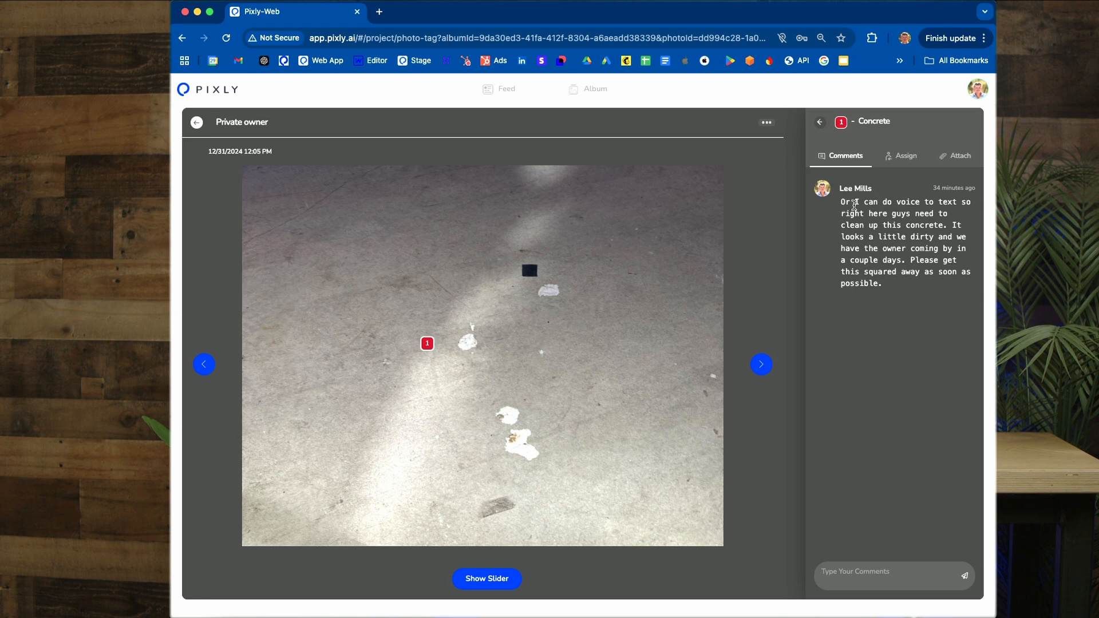
{"action": "left_click", "coordinate": [862, 577]}
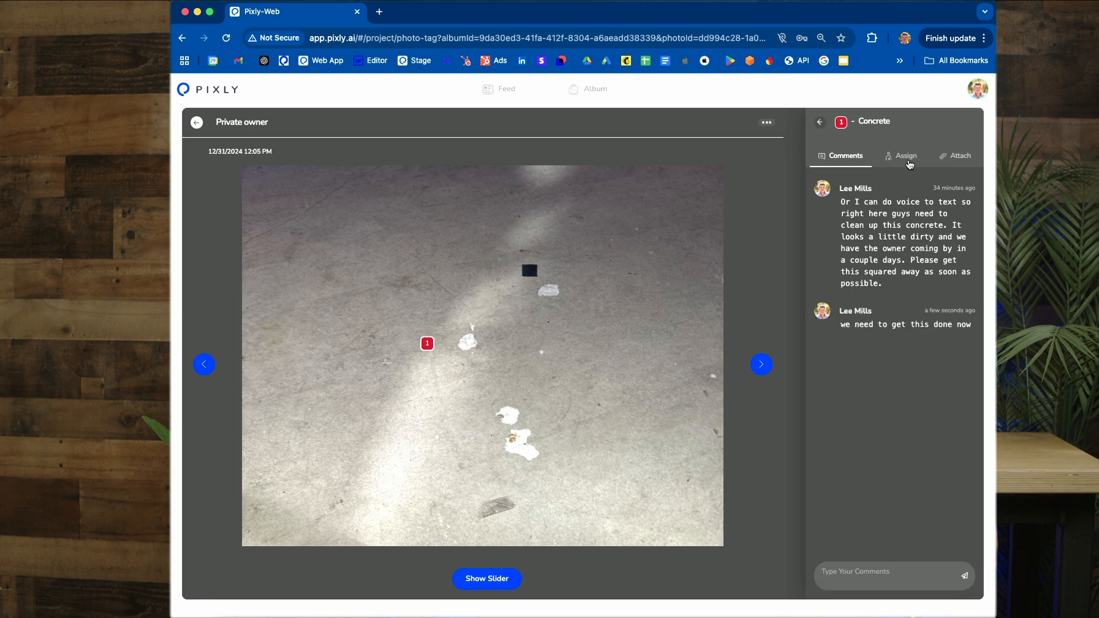
Step: Check the assigned users and the attachments of the Concrete tag
{"action": "left_click", "coordinate": [910, 164]}
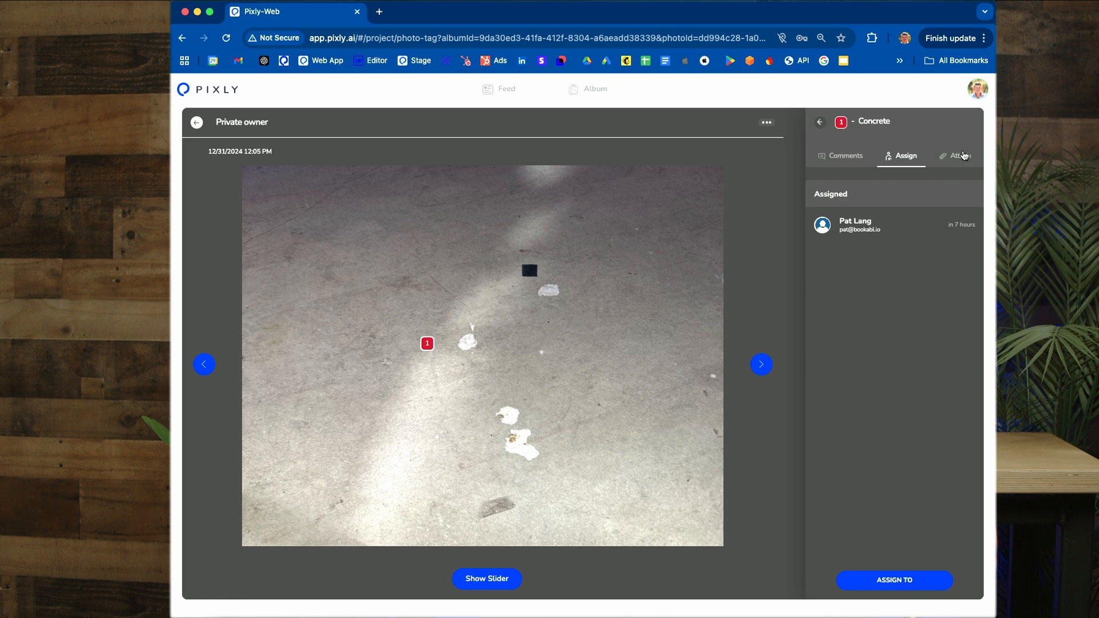
{"action": "left_click", "coordinate": [962, 155]}
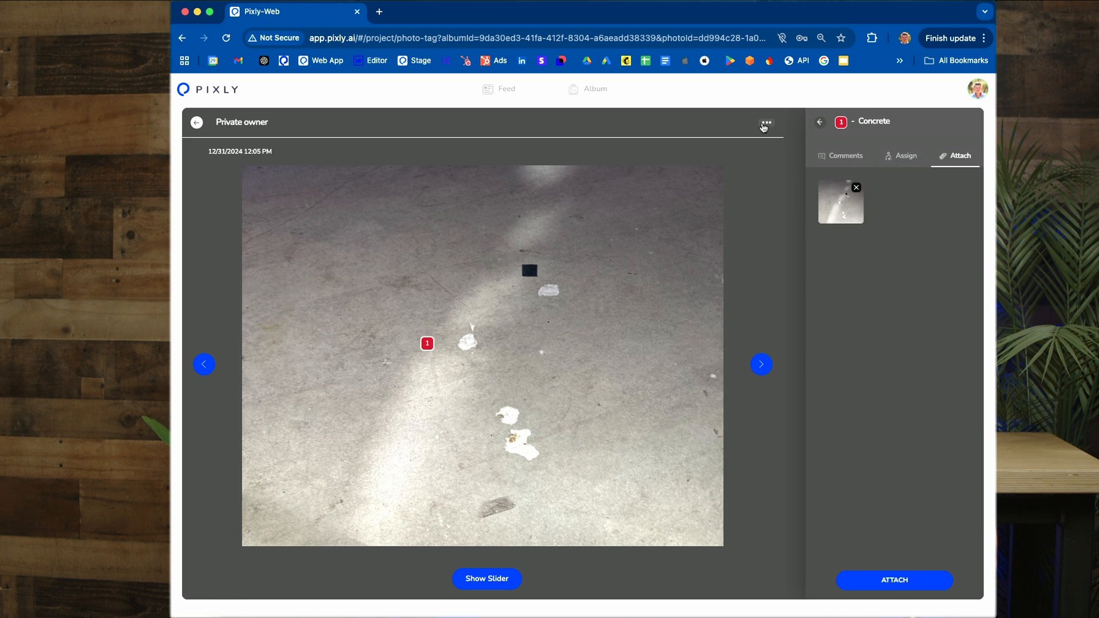
Step: View the photo's info, close it, and show the photo's location in the map view
{"action": "left_click", "coordinate": [766, 124]}
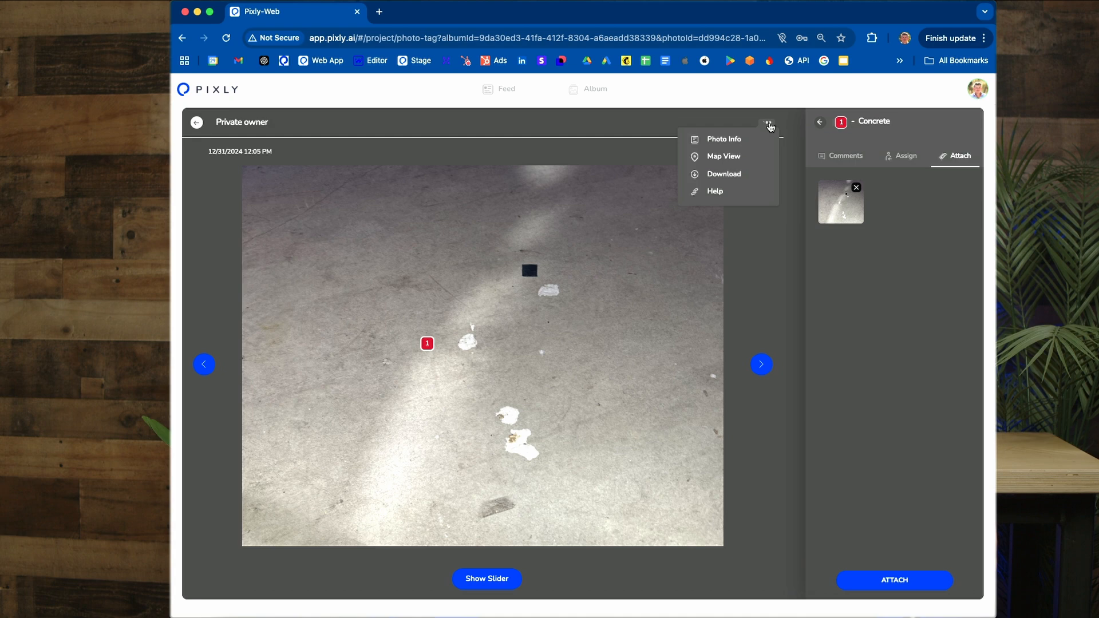
{"action": "left_click", "coordinate": [725, 142]}
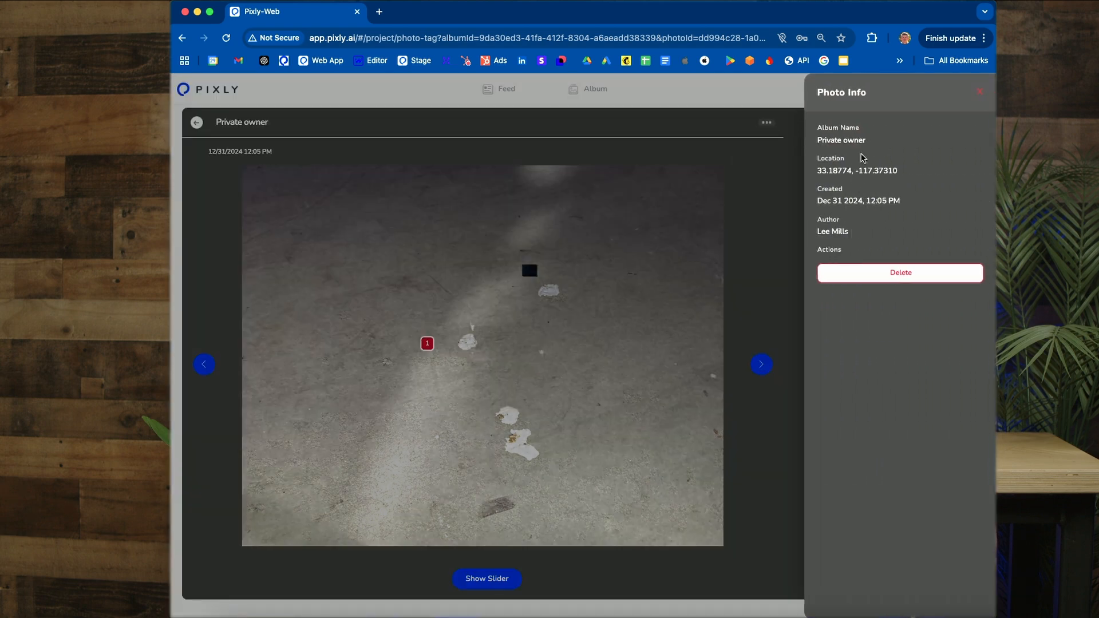
{"action": "left_click", "coordinate": [980, 96]}
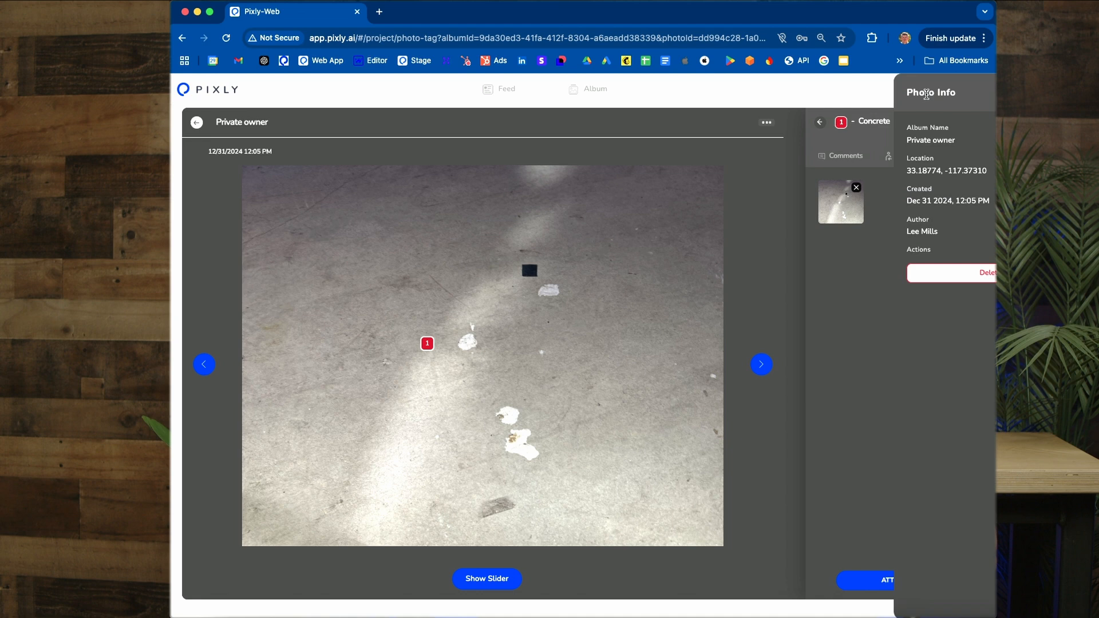
{"action": "left_click", "coordinate": [767, 123]}
{"action": "left_click", "coordinate": [725, 158]}
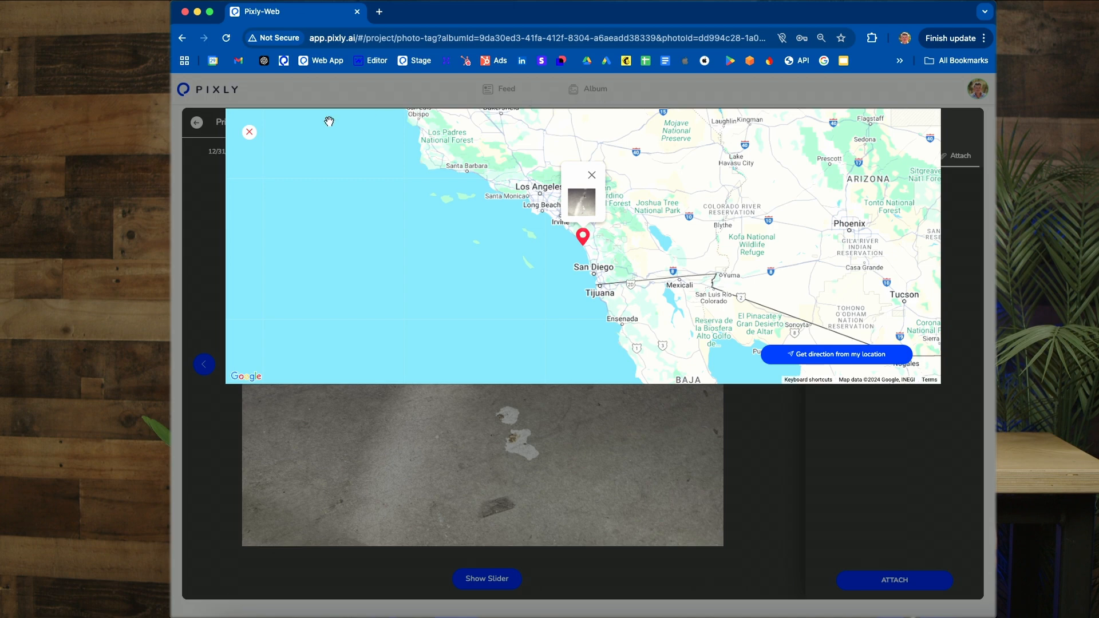
Step: Close the map view, download the current photo, and dismiss the list of downloads
{"action": "left_click", "coordinate": [249, 132]}
{"action": "left_click", "coordinate": [732, 174]}
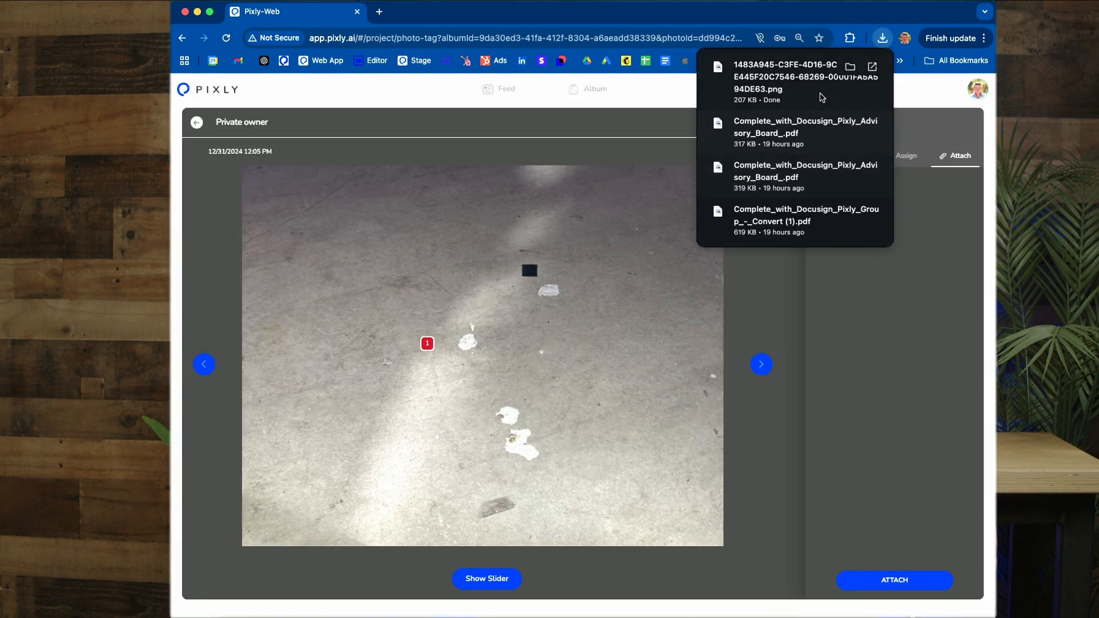
{"action": "left_click", "coordinate": [901, 102]}
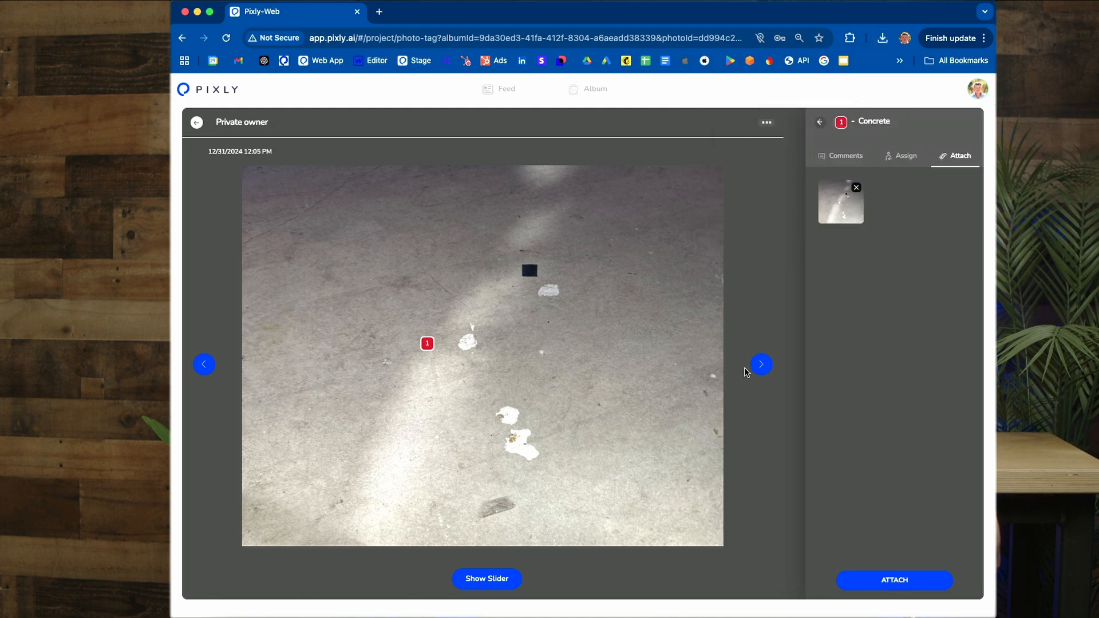
Step: Browse through the following photos and videos in the photo viewer, and return to the project feed
{"action": "left_click", "coordinate": [760, 366]}
{"action": "left_click", "coordinate": [762, 369]}
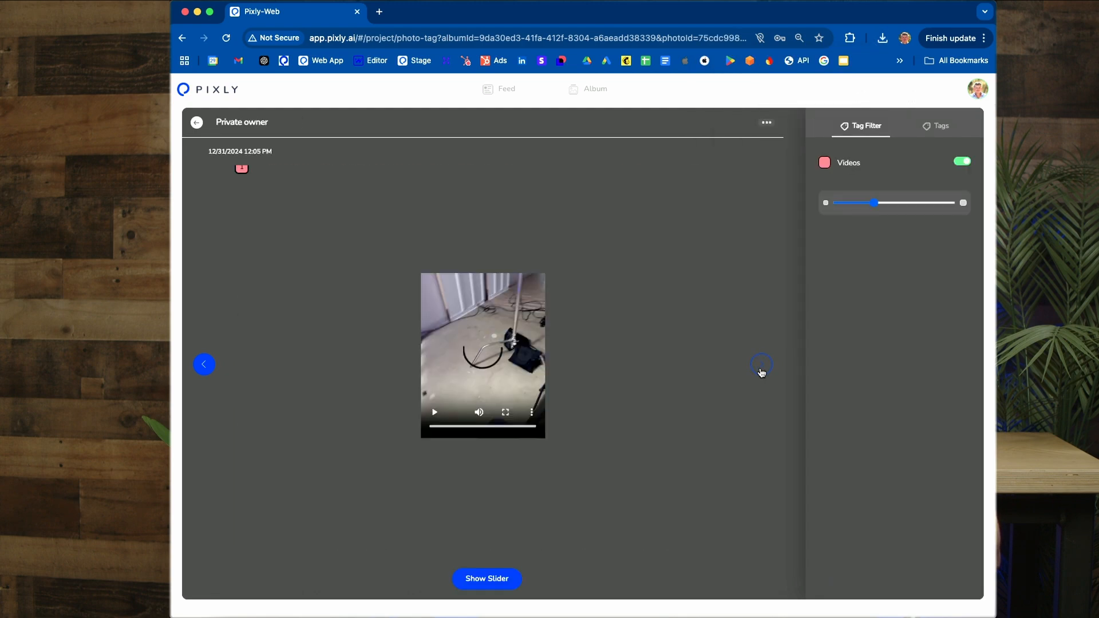
{"action": "left_click", "coordinate": [761, 370]}
{"action": "left_click", "coordinate": [761, 369]}
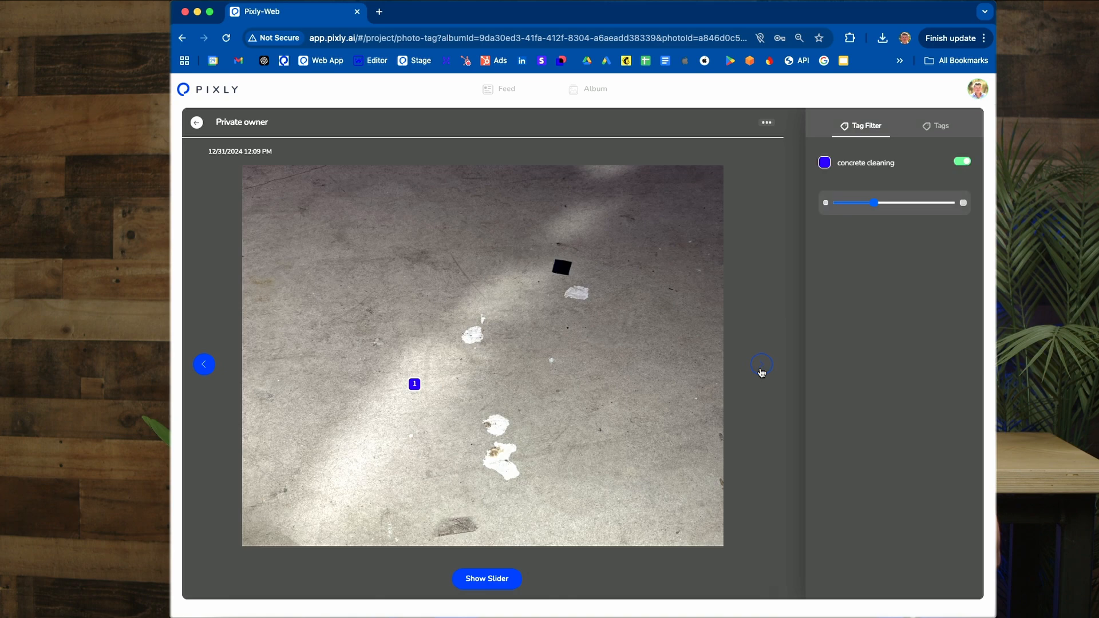
{"action": "left_click", "coordinate": [761, 369]}
{"action": "left_click", "coordinate": [761, 369]}
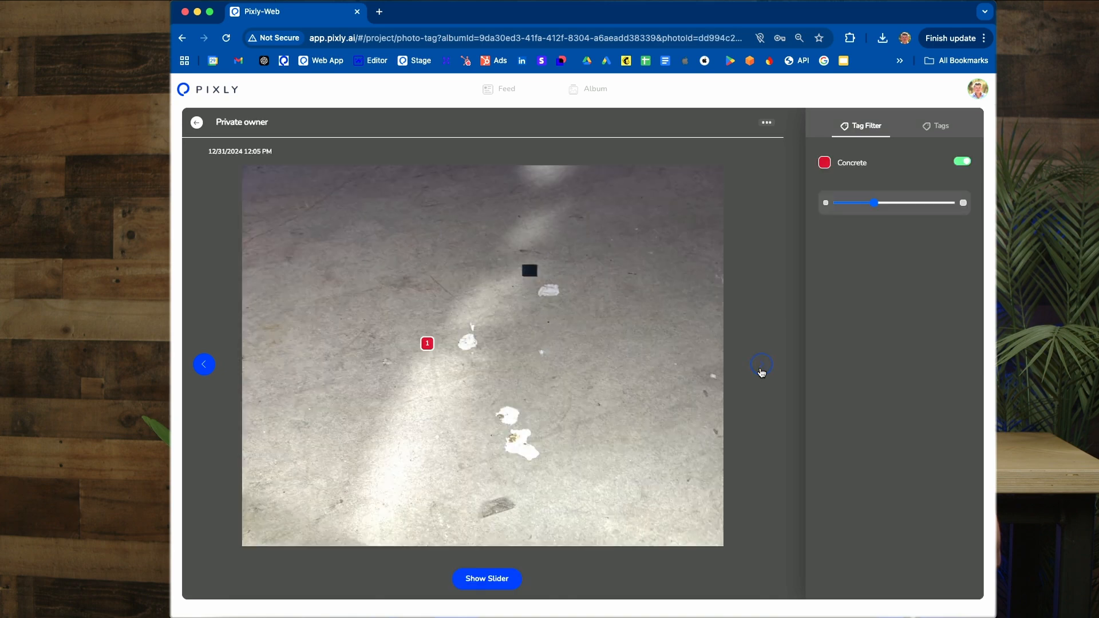
{"action": "left_click", "coordinate": [761, 369]}
{"action": "left_click", "coordinate": [192, 125]}
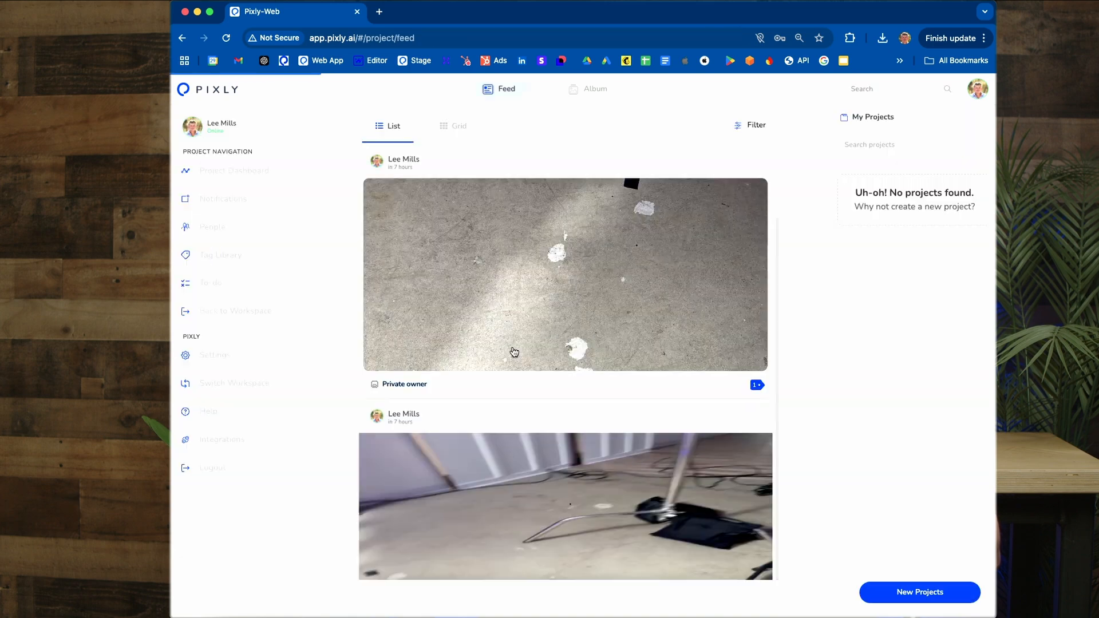
Step: Show the feed as a grid and delete its first two items, the concrete photo and the video
{"action": "left_click", "coordinate": [458, 129]}
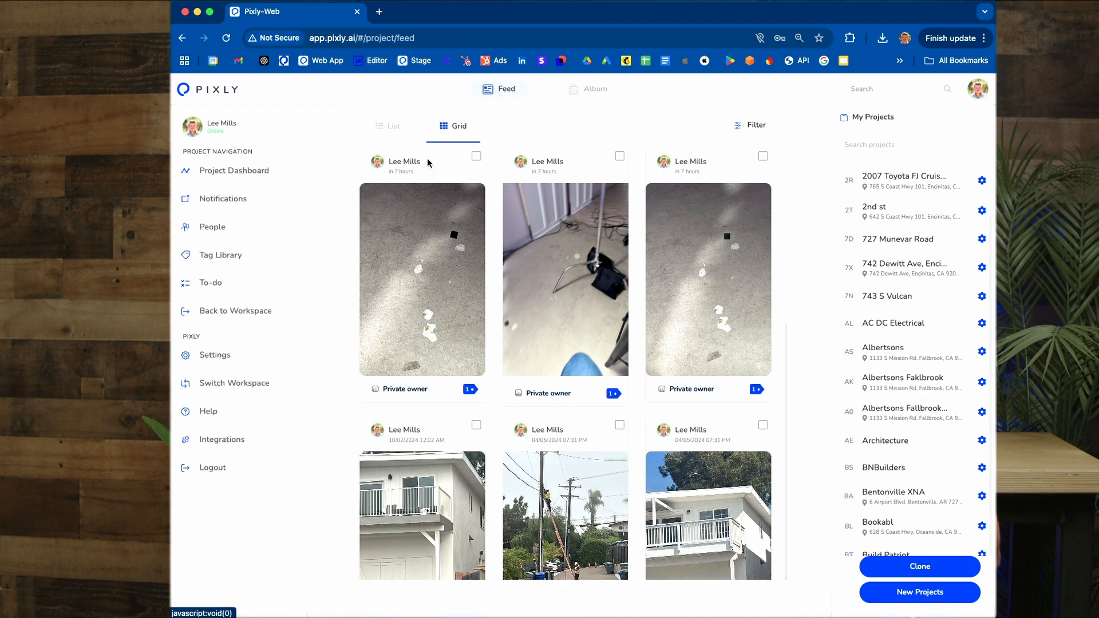
{"action": "left_click", "coordinate": [476, 157]}
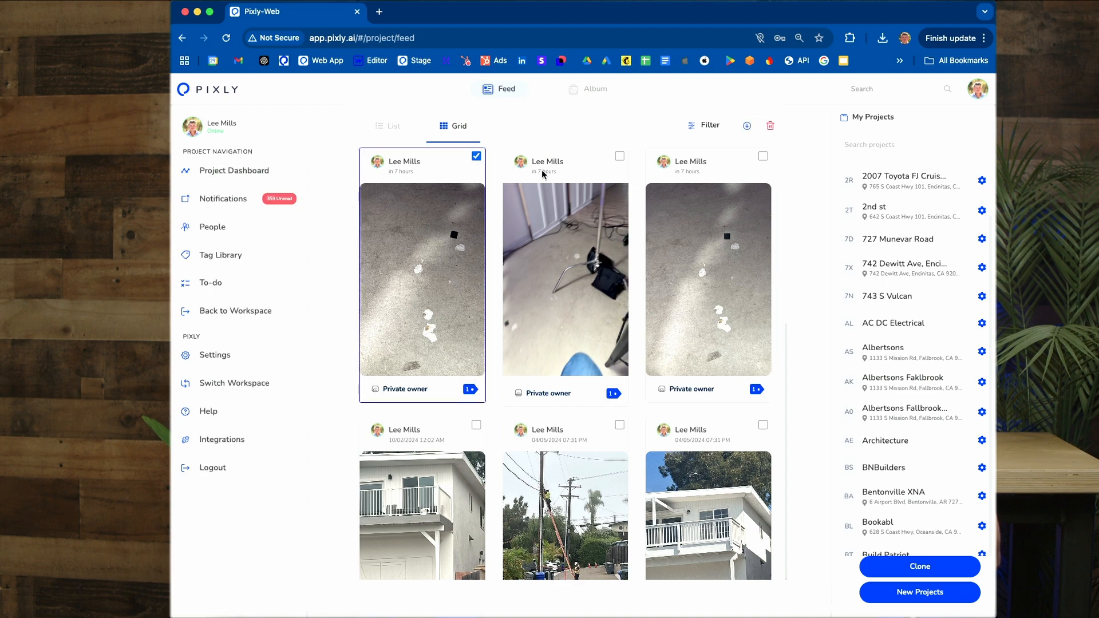
{"action": "left_click", "coordinate": [619, 156]}
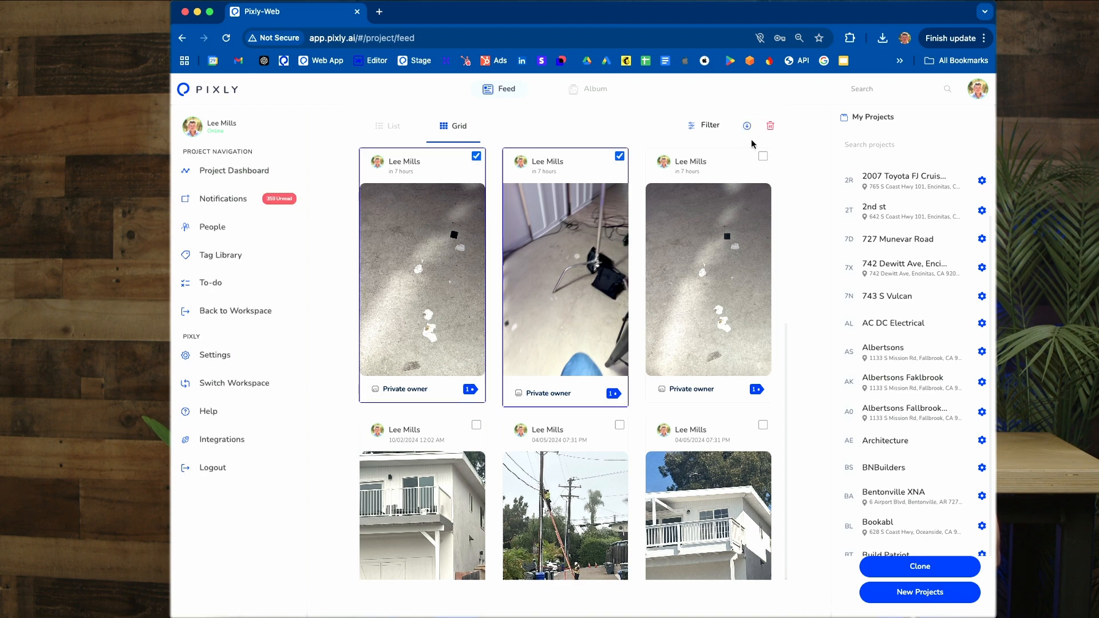
{"action": "left_click", "coordinate": [770, 126]}
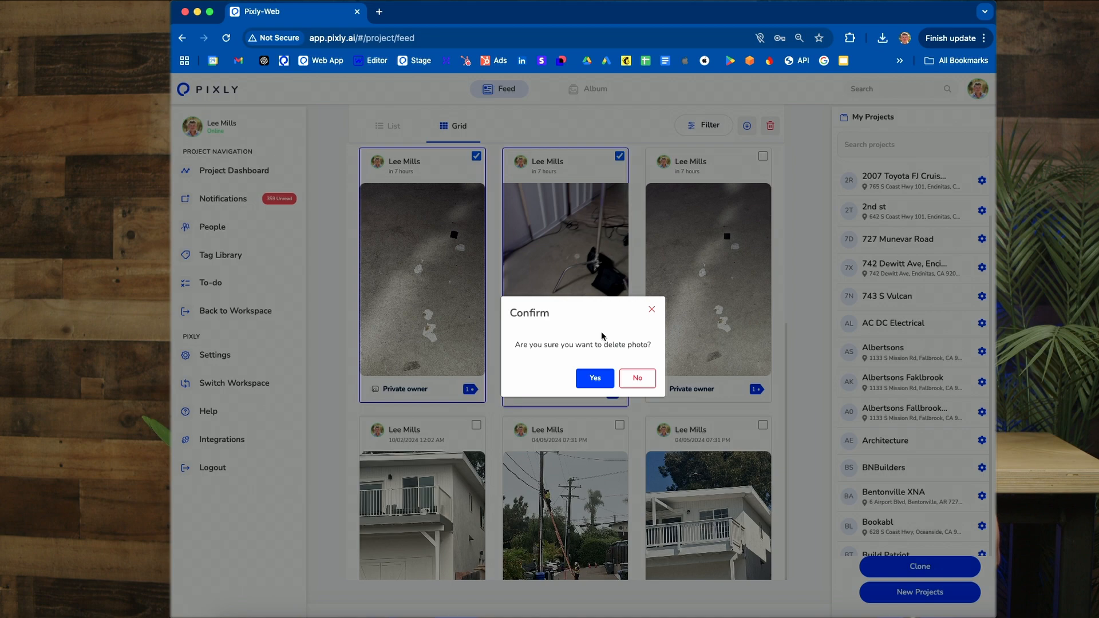
{"action": "left_click", "coordinate": [594, 378]}
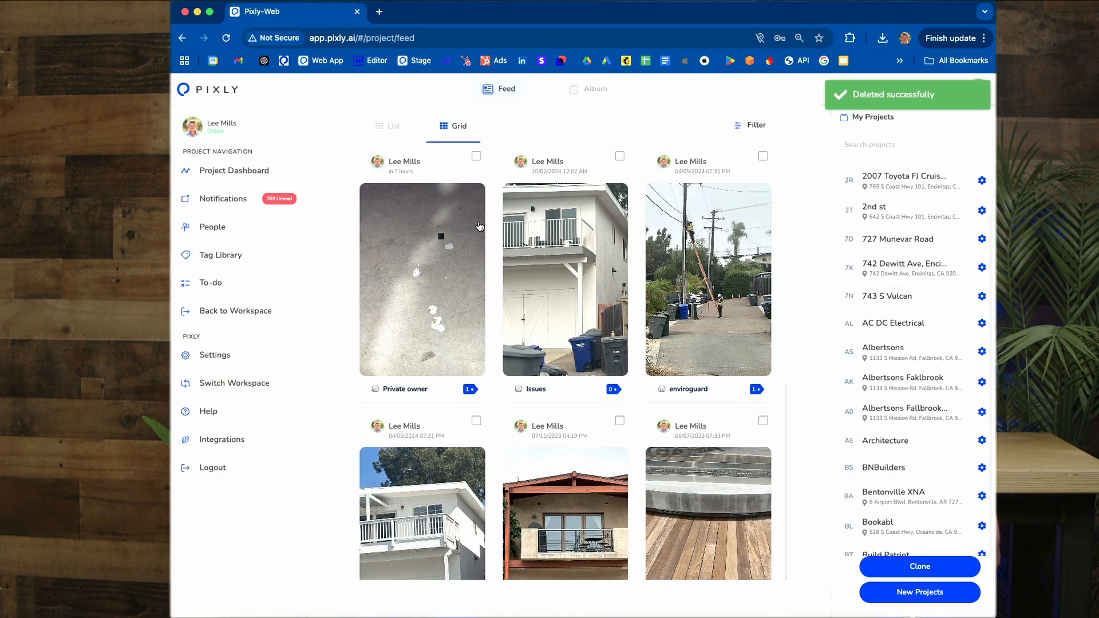
Step: Select the first three photos in the feed grid and download them together
{"action": "left_click", "coordinate": [476, 157]}
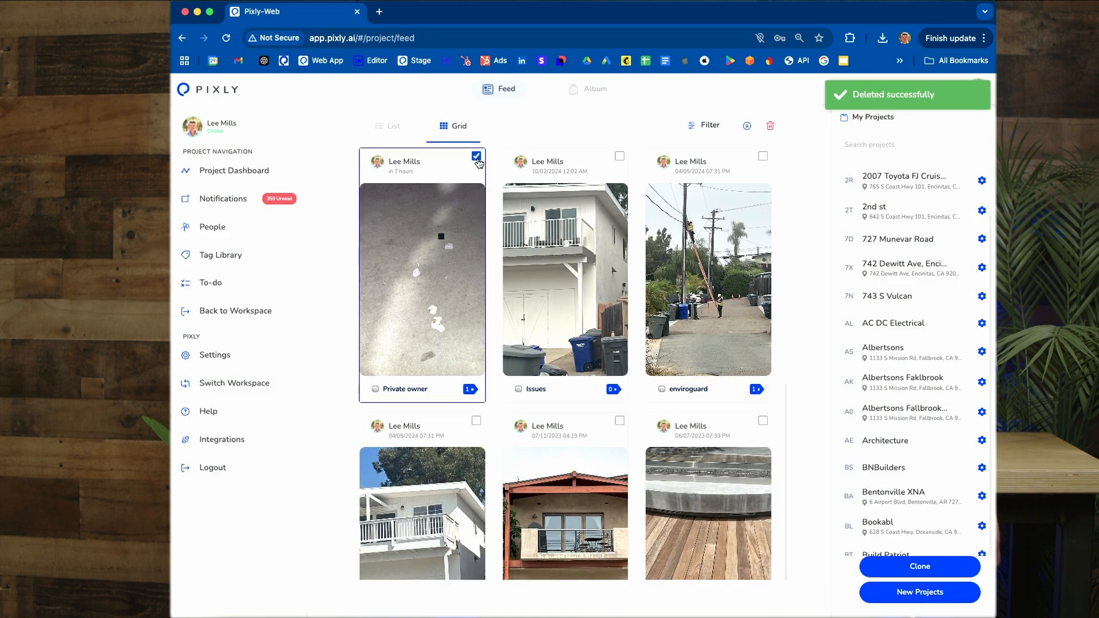
{"action": "left_click", "coordinate": [619, 156]}
{"action": "left_click", "coordinate": [763, 156]}
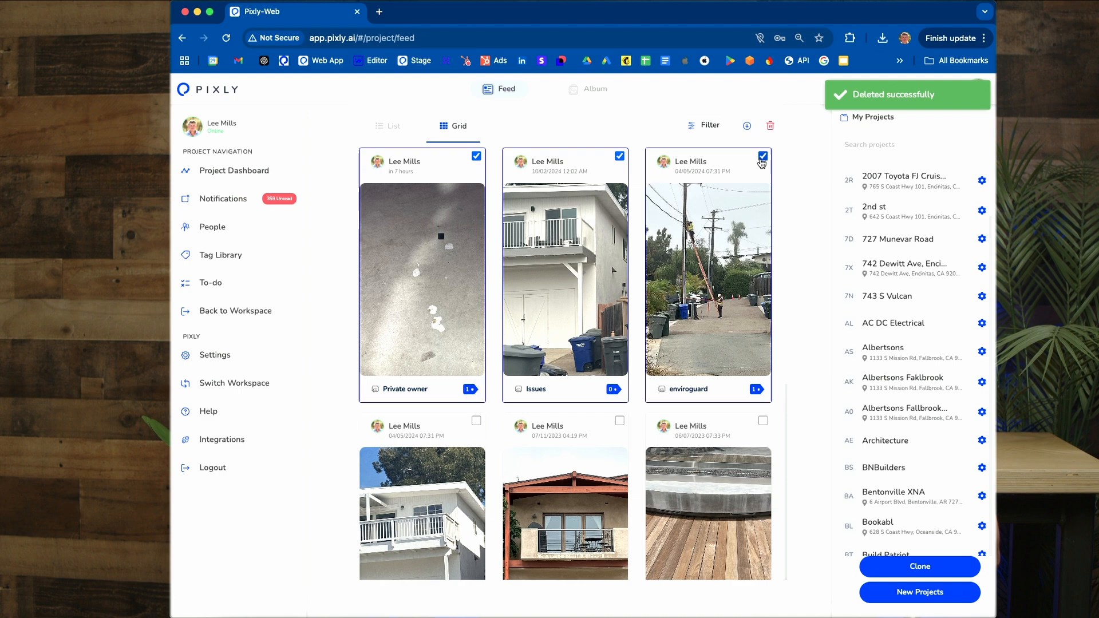
{"action": "left_click", "coordinate": [747, 125]}
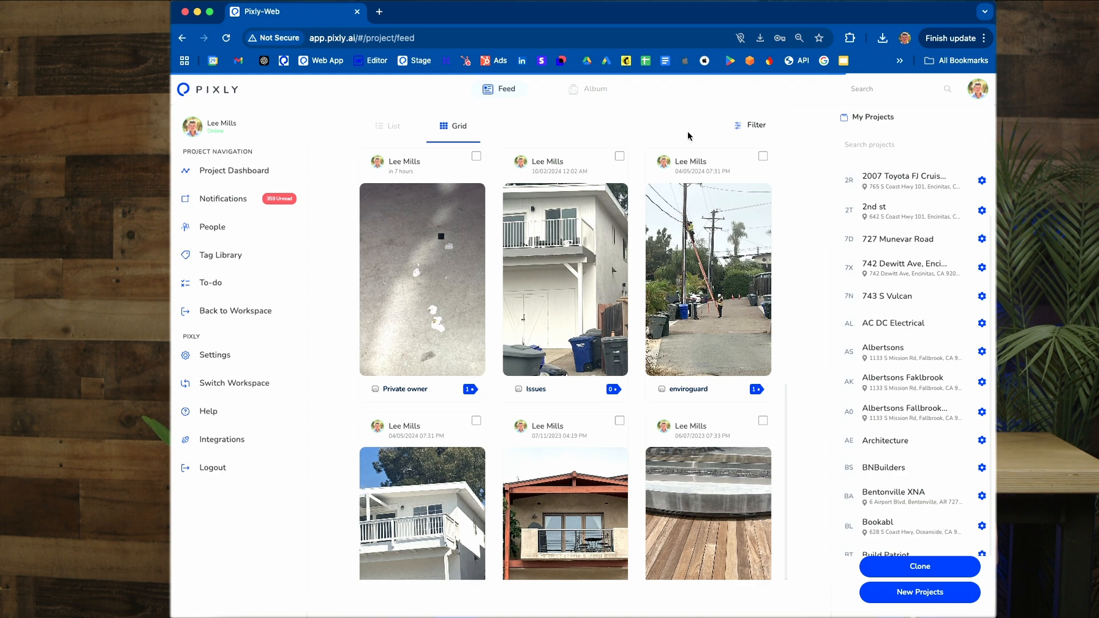
Step: Filter the feed by the Concrete tag and look through all the matching photos
{"action": "left_click", "coordinate": [755, 129]}
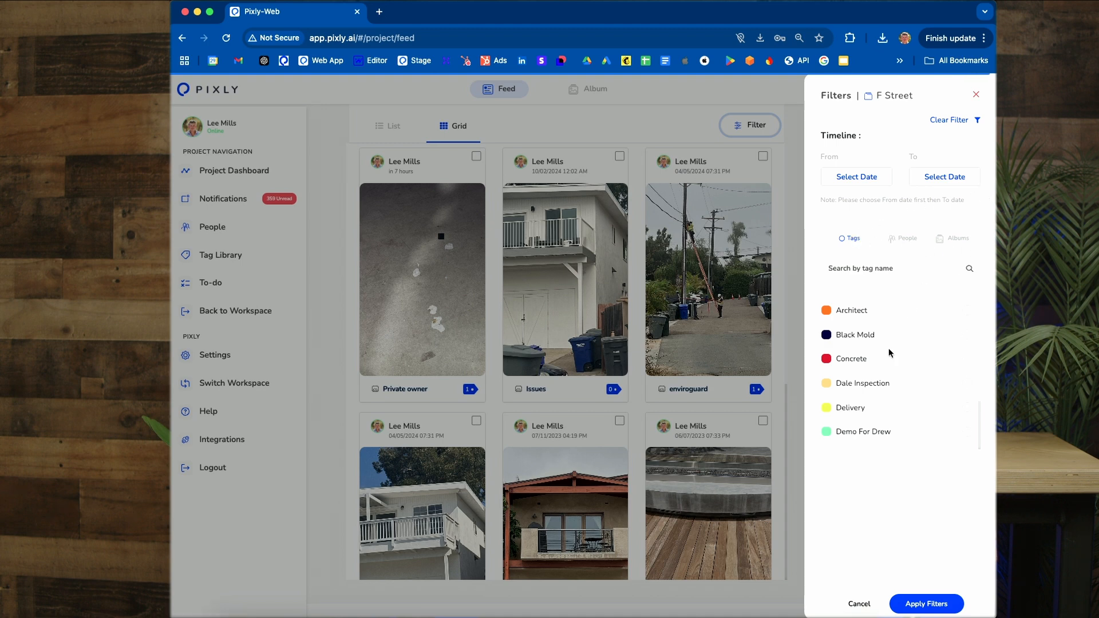
{"action": "left_click", "coordinate": [859, 363]}
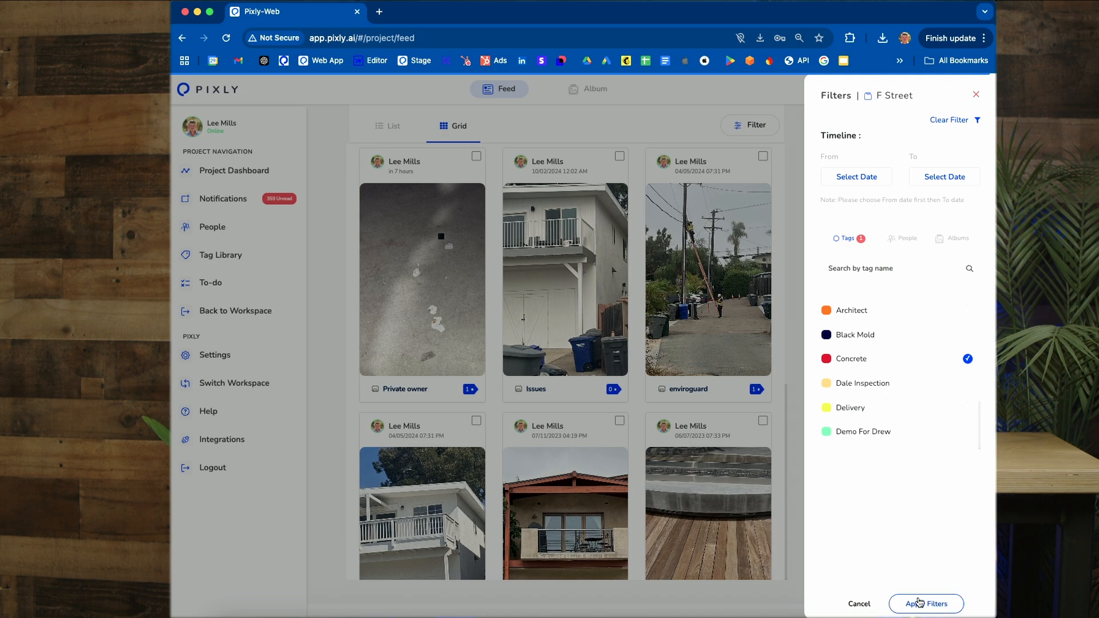
{"action": "left_click", "coordinate": [918, 604]}
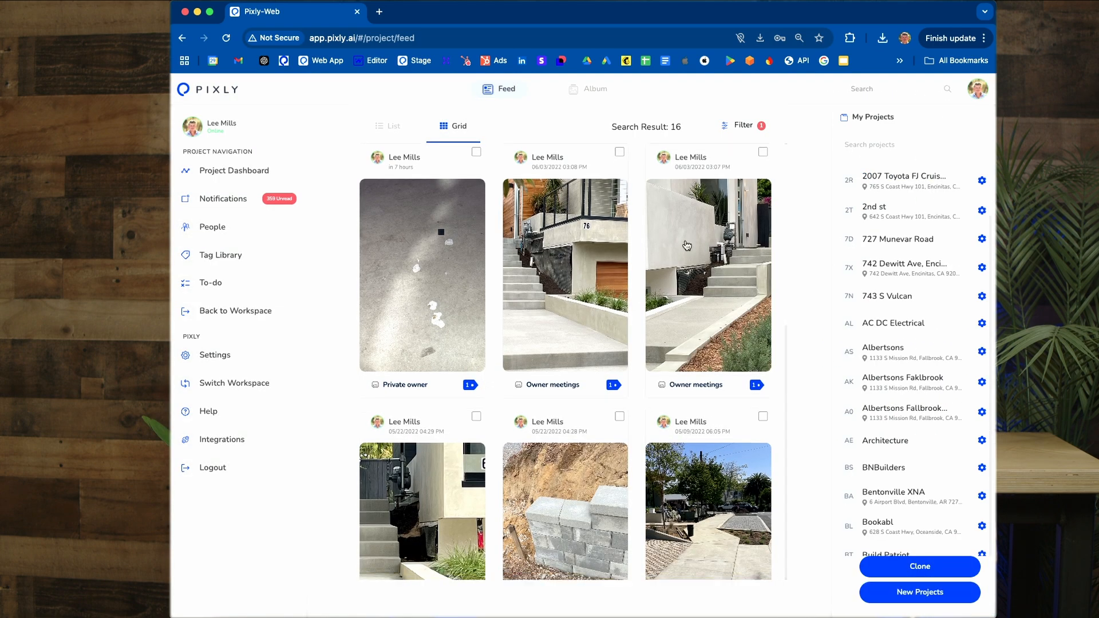
{"action": "scroll", "coordinate": [687, 245], "scroll_direction": "down", "scroll_amount": 3}
{"action": "scroll", "coordinate": [687, 245], "scroll_direction": "down", "scroll_amount": 12}
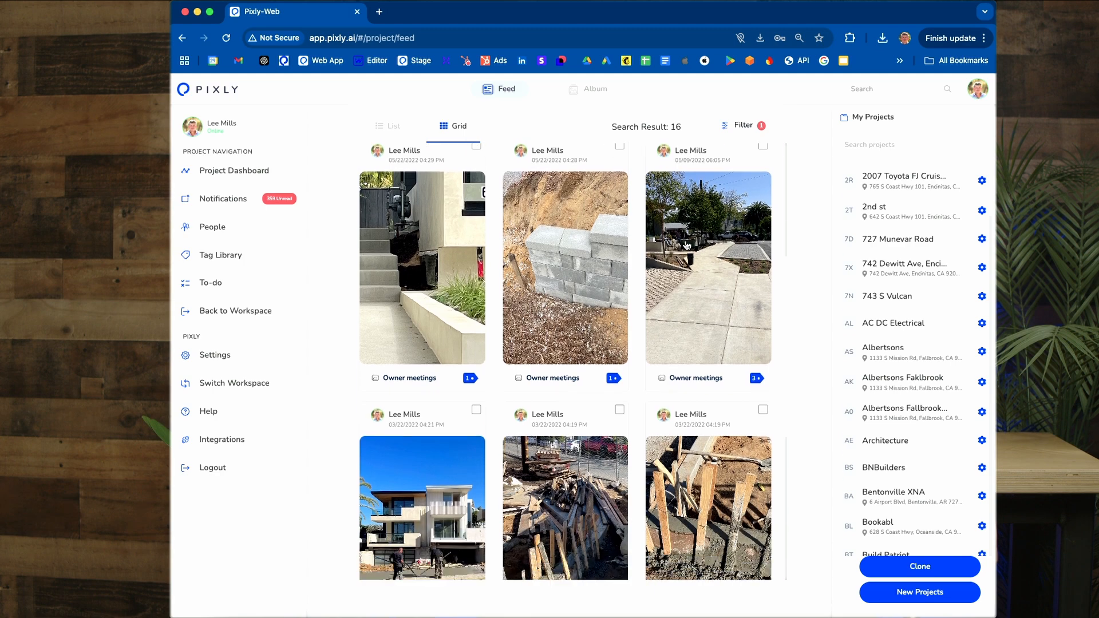
{"action": "scroll", "coordinate": [685, 243], "scroll_direction": "down", "scroll_amount": 12}
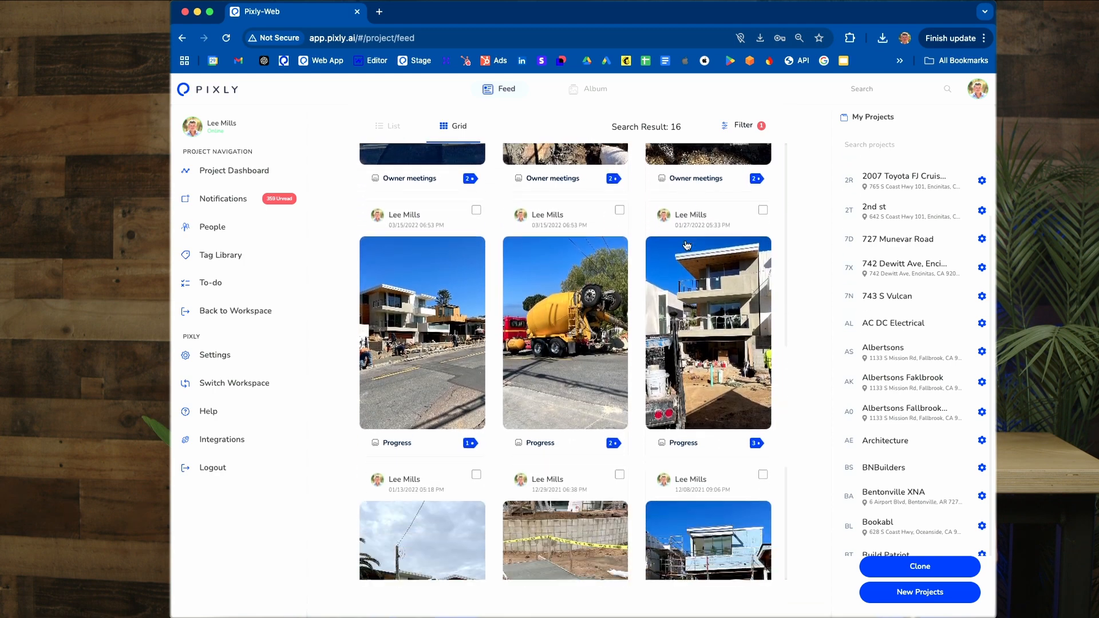
{"action": "scroll", "coordinate": [687, 245], "scroll_direction": "down", "scroll_amount": 5}
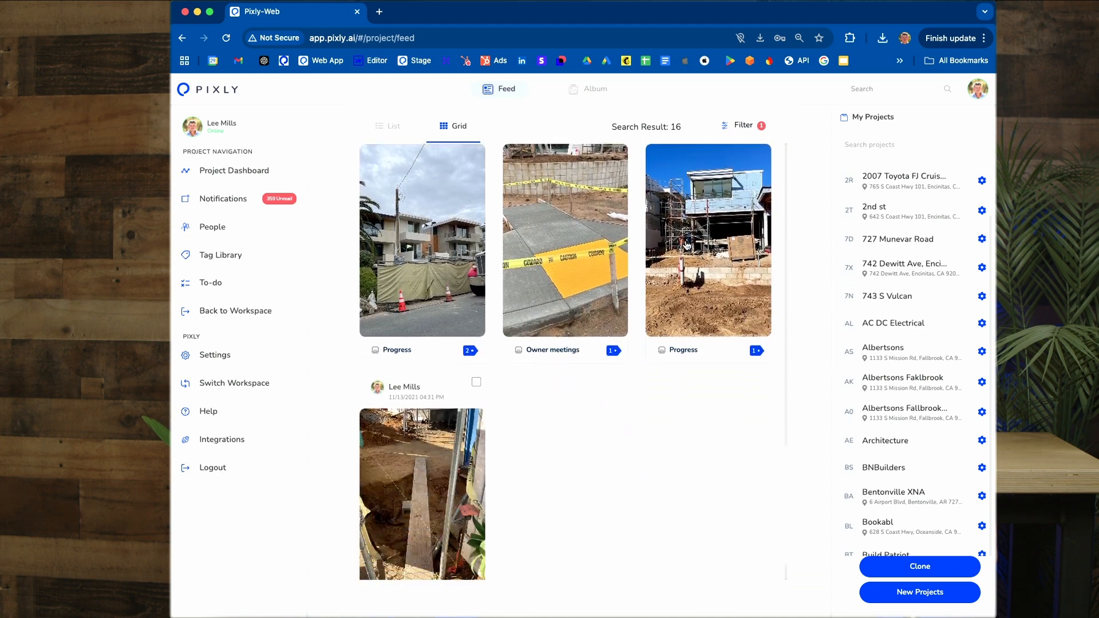
{"action": "scroll", "coordinate": [687, 245], "scroll_direction": "up", "scroll_amount": 15}
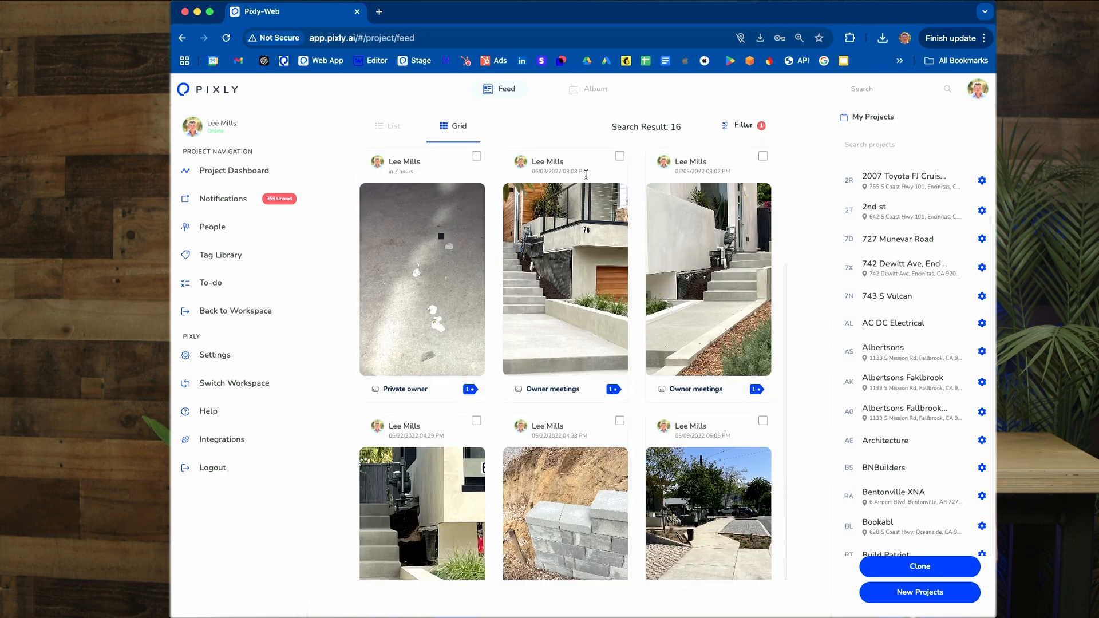
Step: Clear the feed's tag filter and open the project's albums
{"action": "left_click", "coordinate": [756, 131]}
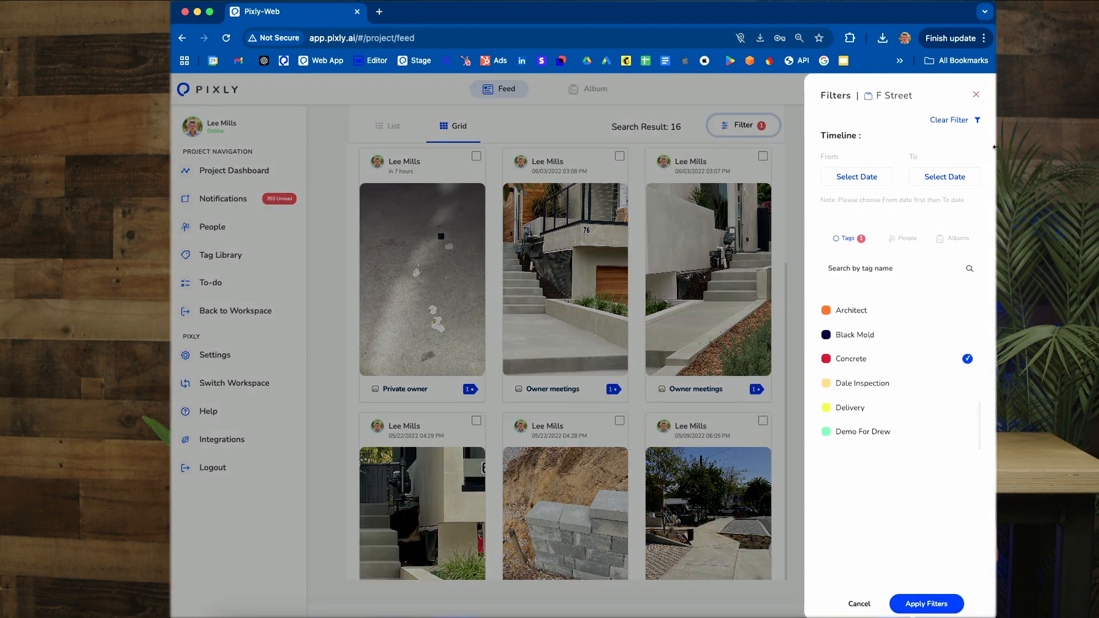
{"action": "left_click", "coordinate": [962, 121]}
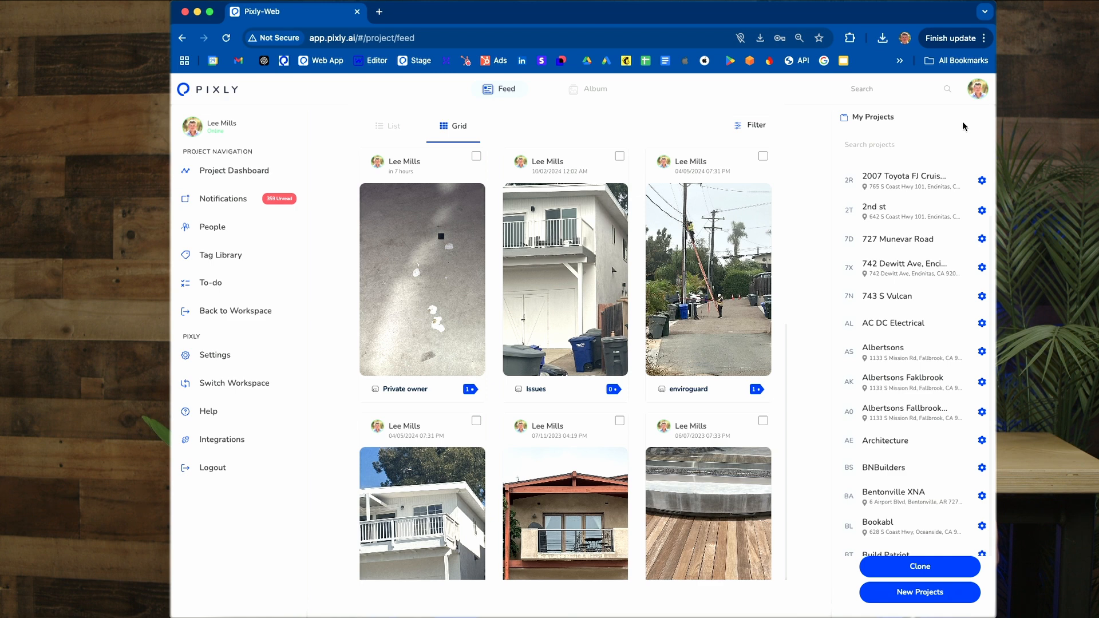
{"action": "left_click", "coordinate": [598, 91]}
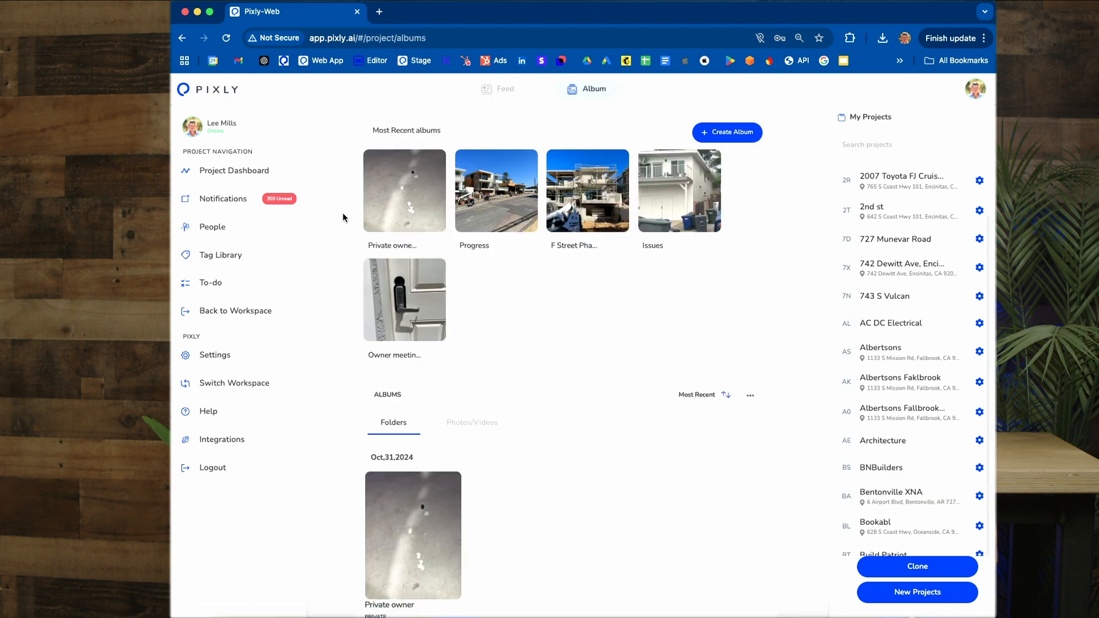
Step: Create a private album named "Private owner album" and add the fourth listed project member to it
{"action": "left_click", "coordinate": [728, 137]}
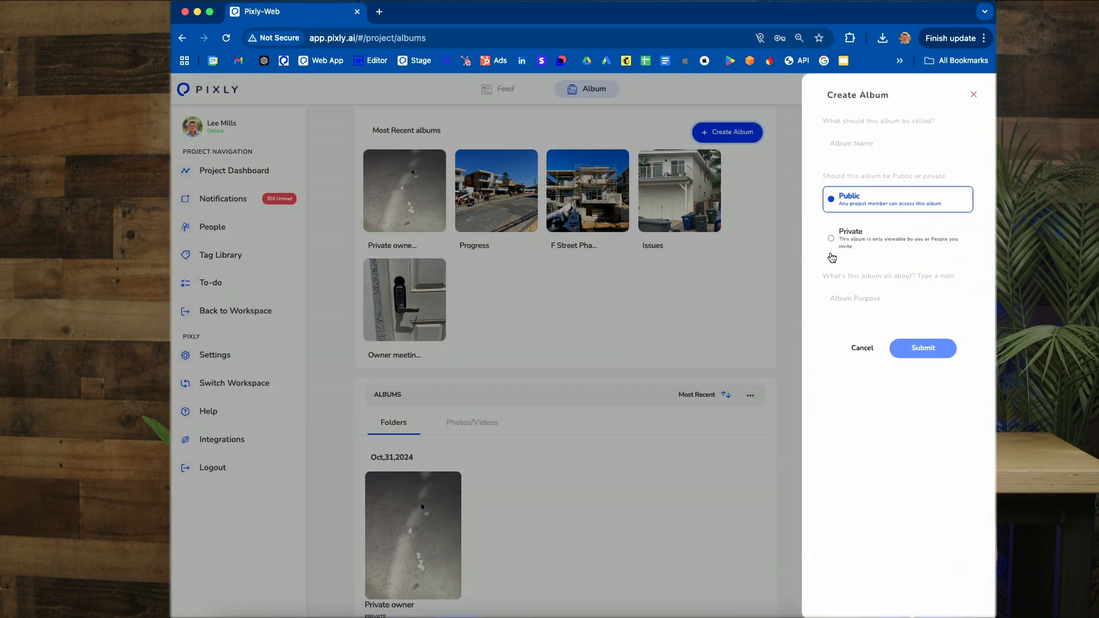
{"action": "left_click", "coordinate": [831, 239]}
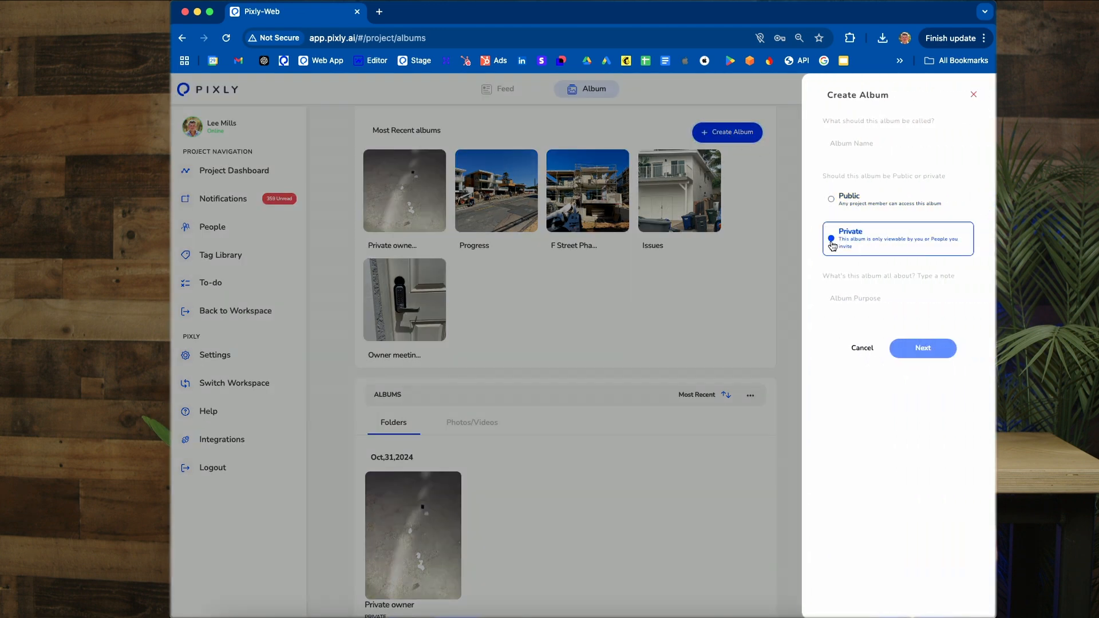
{"action": "left_click", "coordinate": [883, 143]}
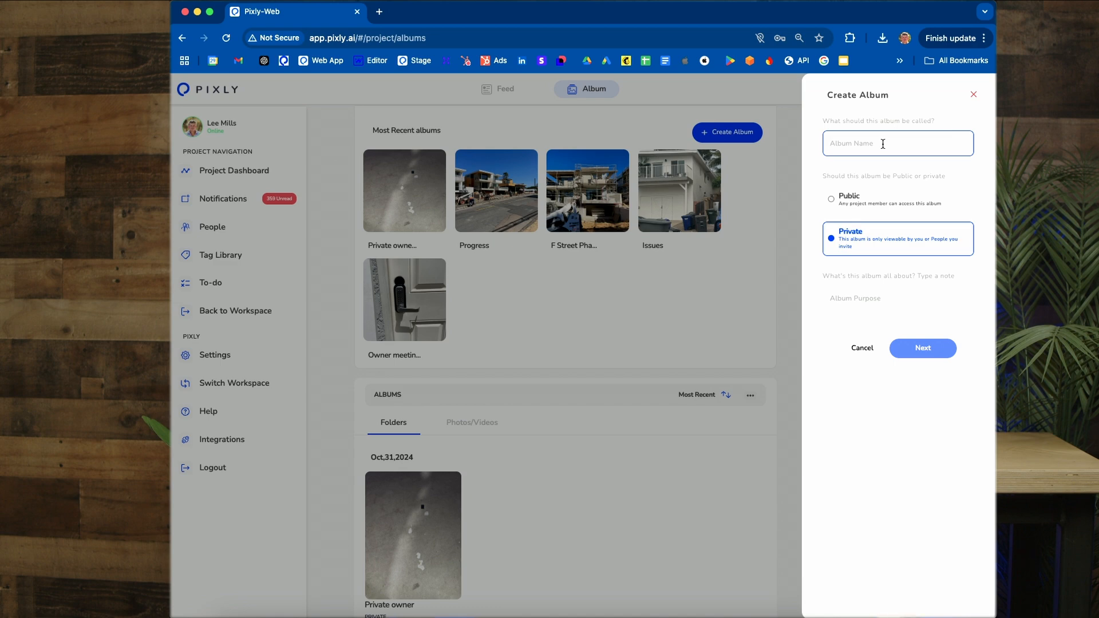
{"action": "type", "text": "Private o"}
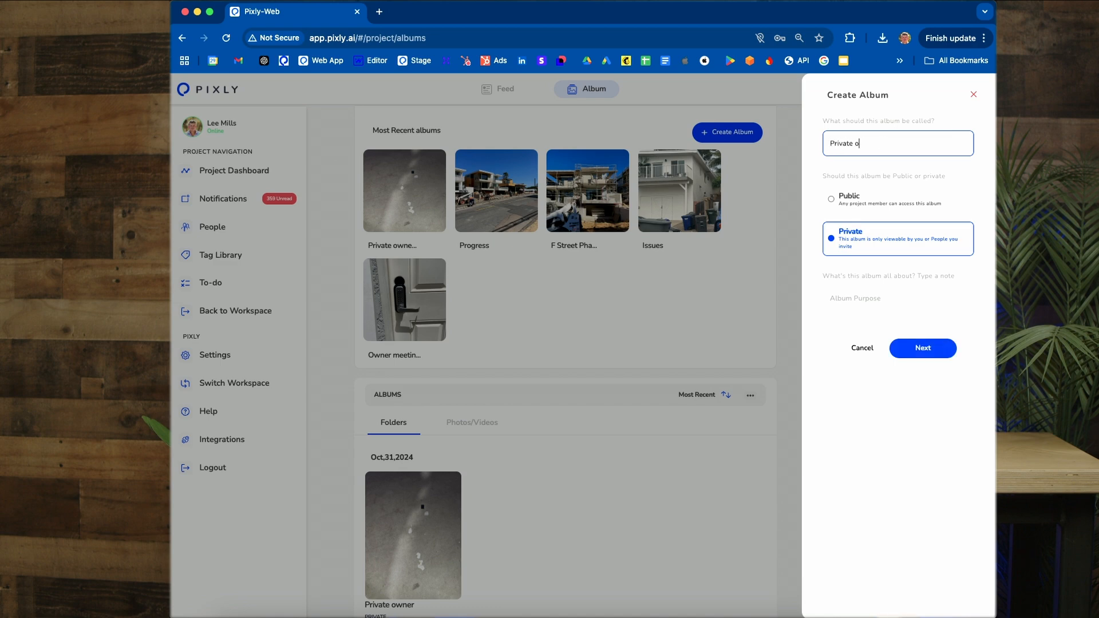
{"action": "type", "text": "wner album"}
{"action": "left_click", "coordinate": [921, 348]}
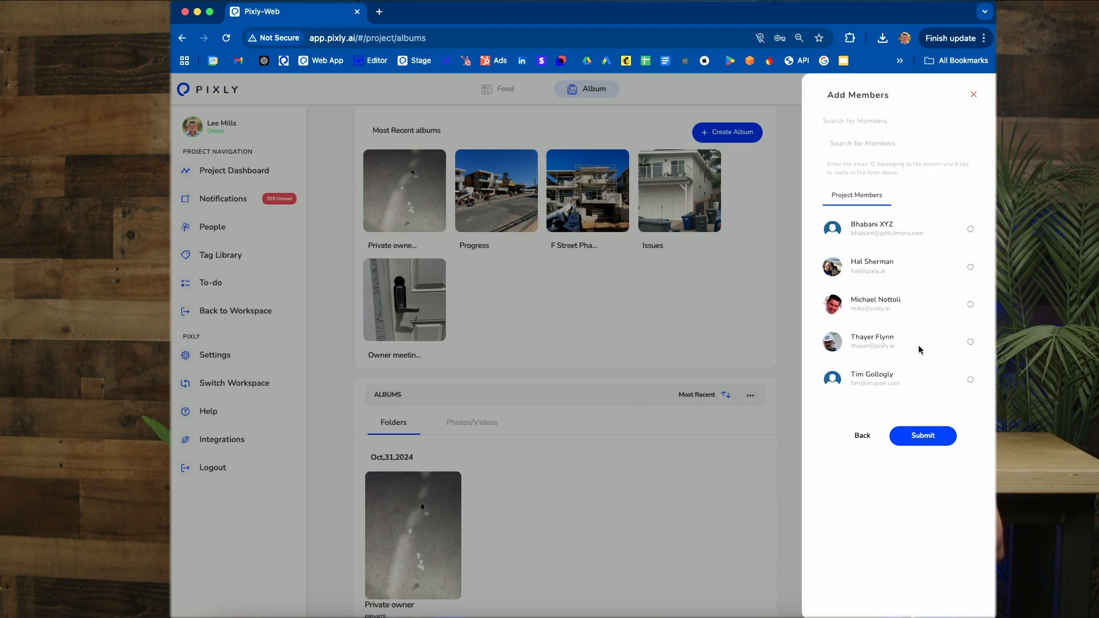
{"action": "scroll", "coordinate": [907, 299], "scroll_direction": "down", "scroll_amount": 1}
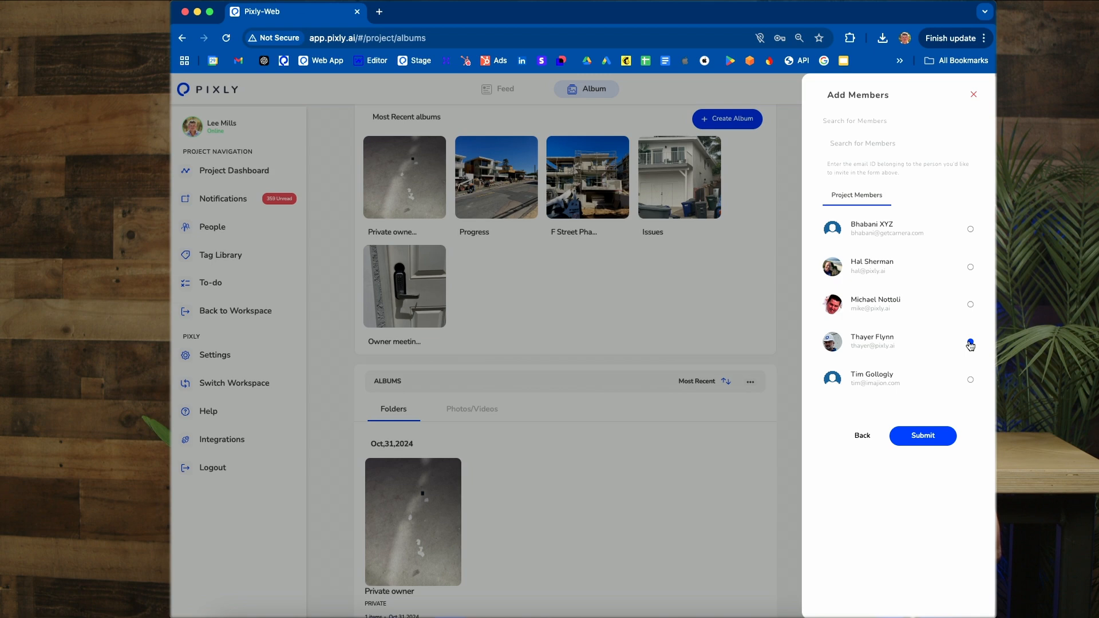
{"action": "left_click", "coordinate": [925, 434]}
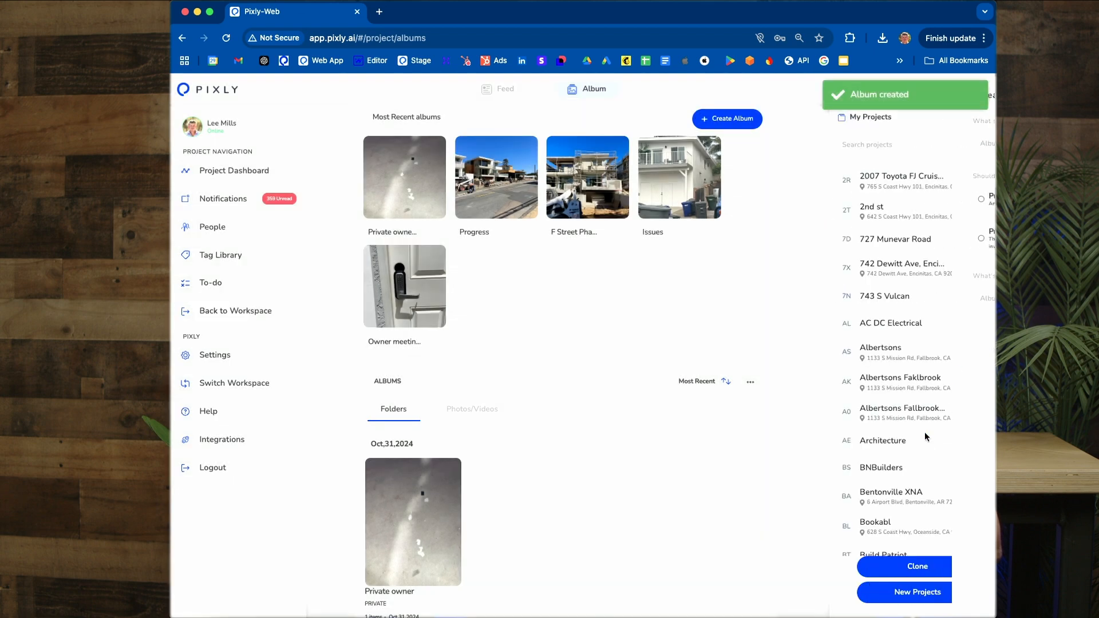
Step: Open the Private owner album and check its photo upload option, cancelling the file selection
{"action": "scroll", "coordinate": [508, 440], "scroll_direction": "down", "scroll_amount": 3}
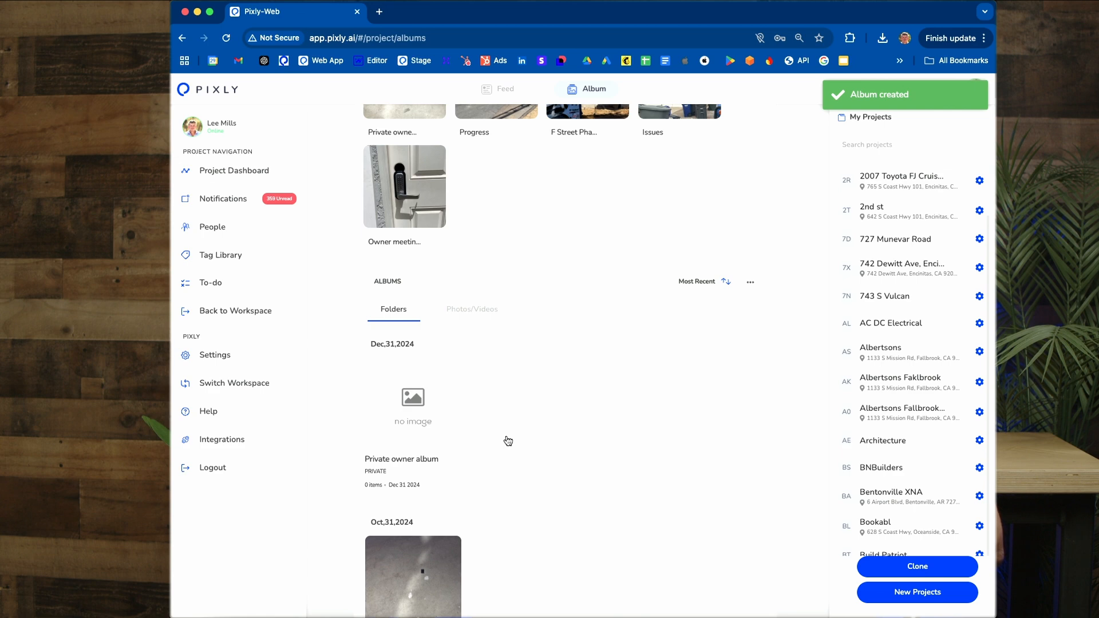
{"action": "left_click", "coordinate": [424, 407]}
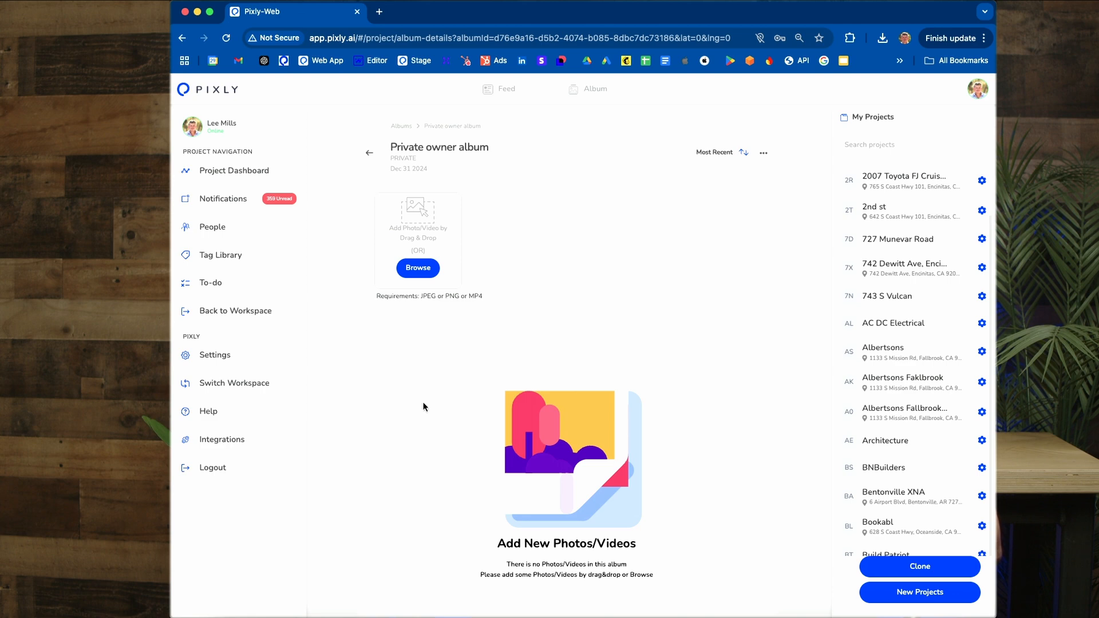
{"action": "left_click", "coordinate": [417, 269]}
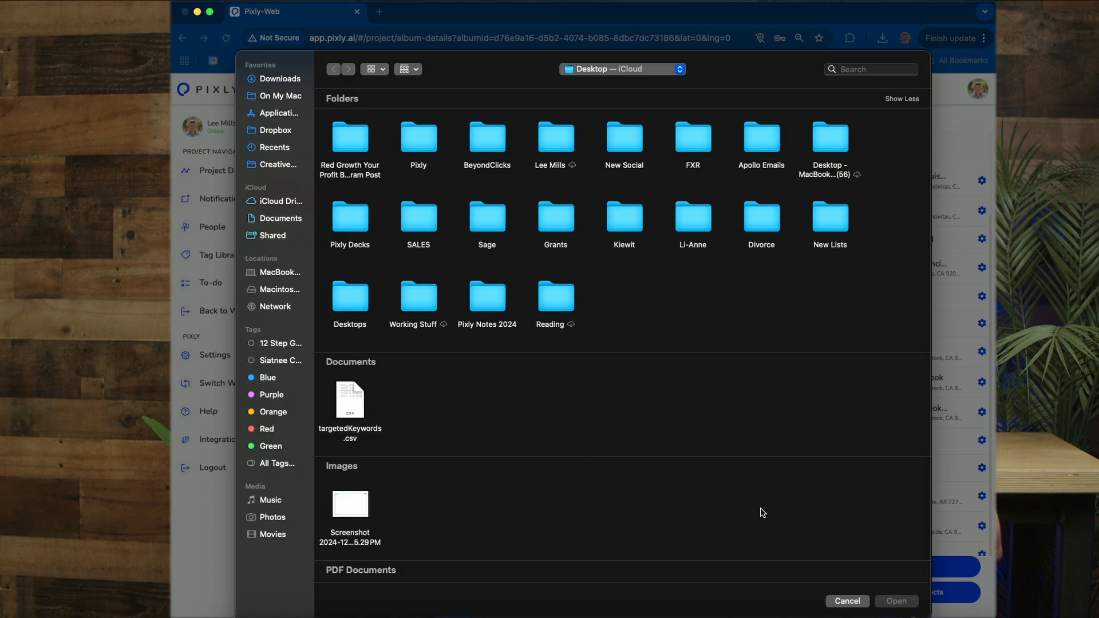
{"action": "left_click", "coordinate": [847, 600]}
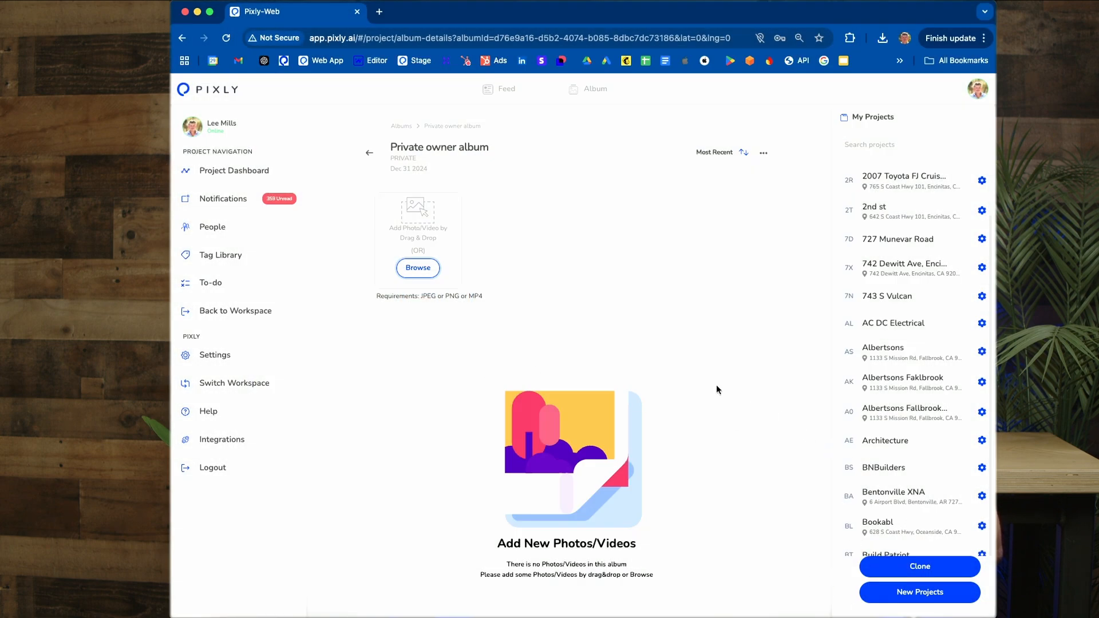
Step: Leave the Private owner album and show the project's feed as a grid
{"action": "left_click", "coordinate": [369, 152]}
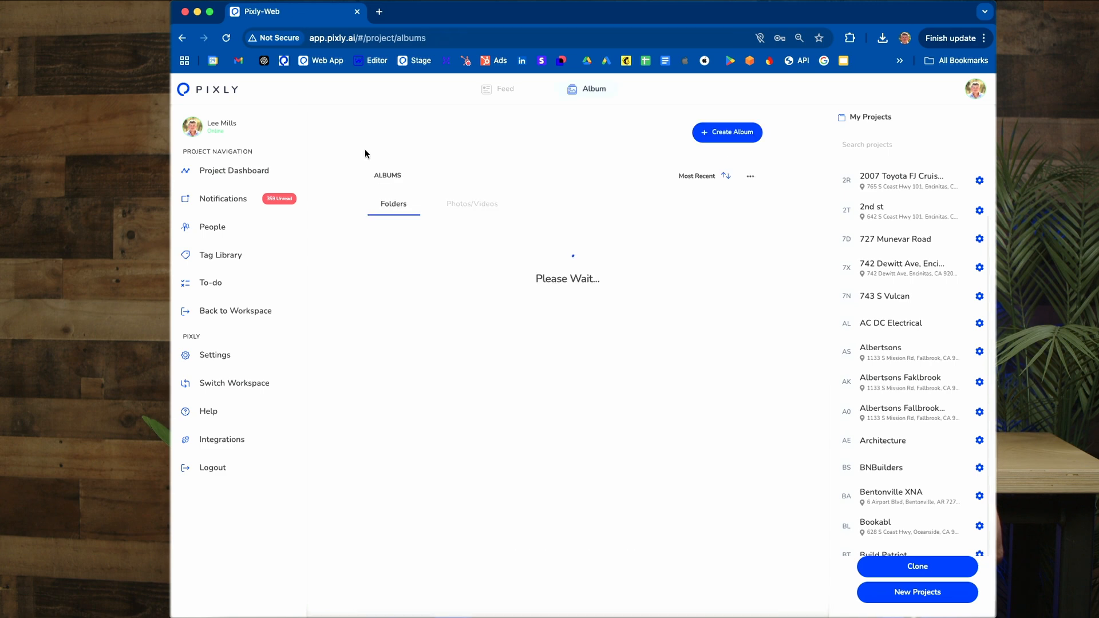
{"action": "left_click", "coordinate": [501, 97]}
{"action": "left_click", "coordinate": [458, 127]}
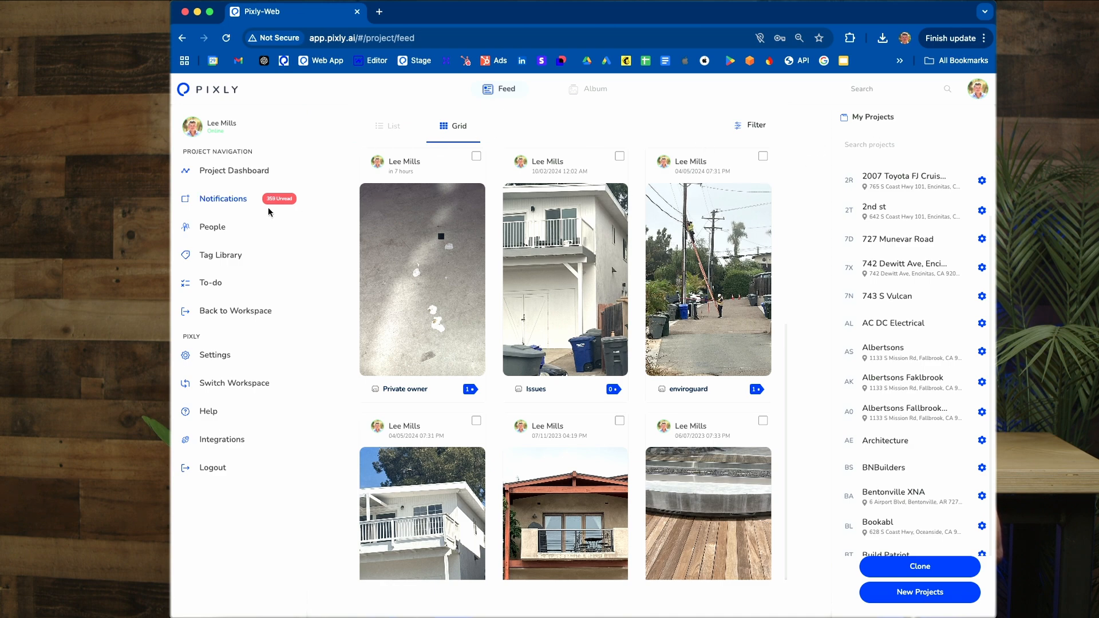
Step: View the F Street project's dashboard and its notifications
{"action": "left_click", "coordinate": [233, 179]}
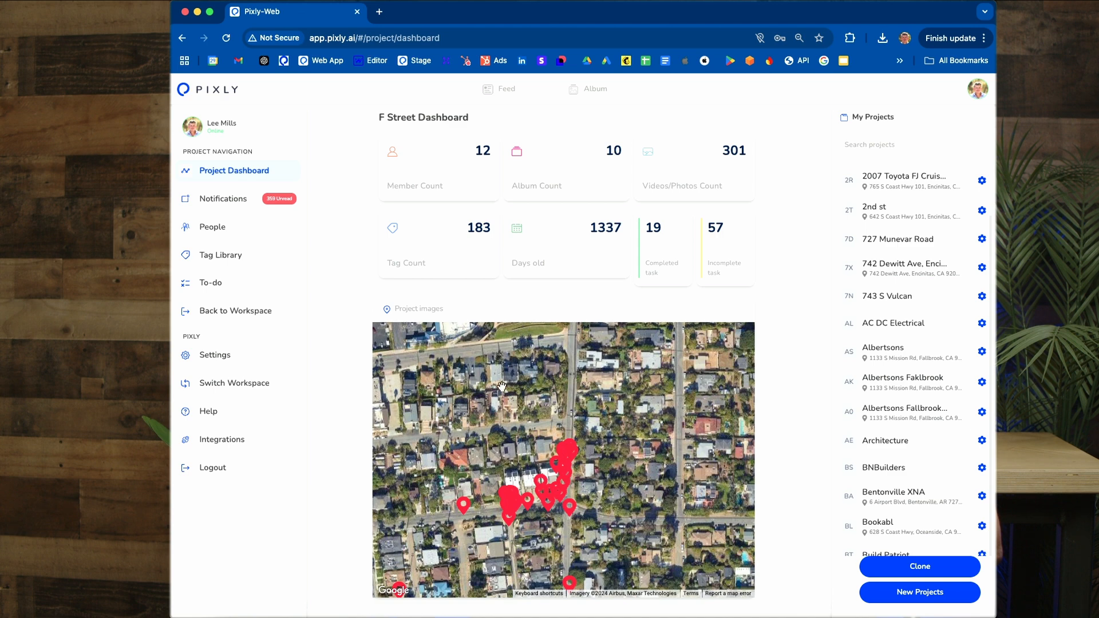
{"action": "left_click", "coordinate": [228, 201]}
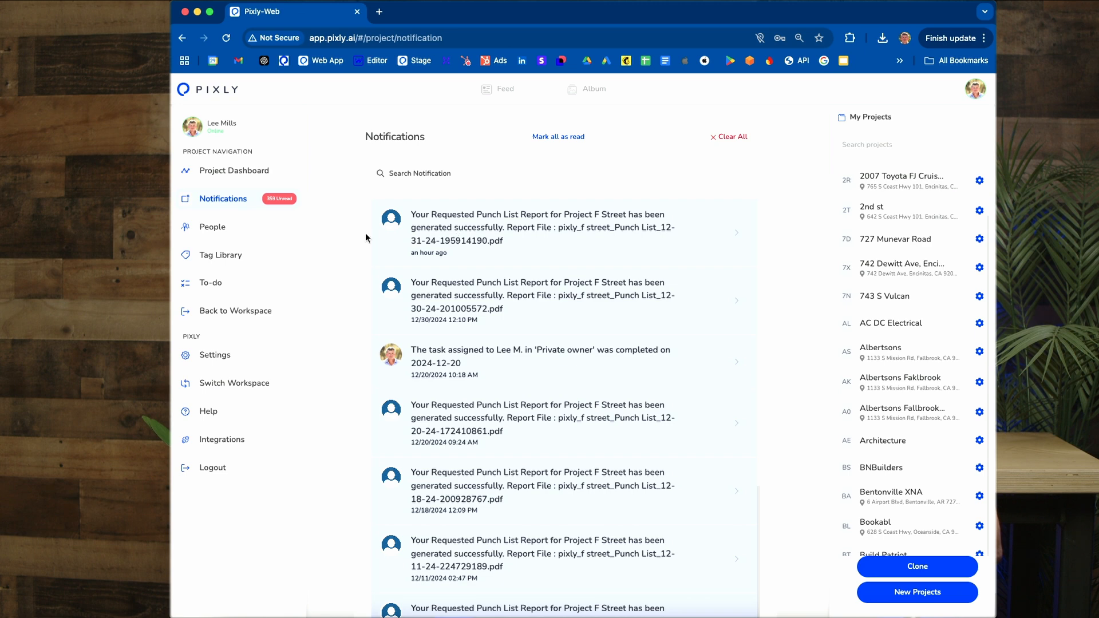
Step: Look through the project's people list and its pending invites
{"action": "left_click", "coordinate": [219, 229]}
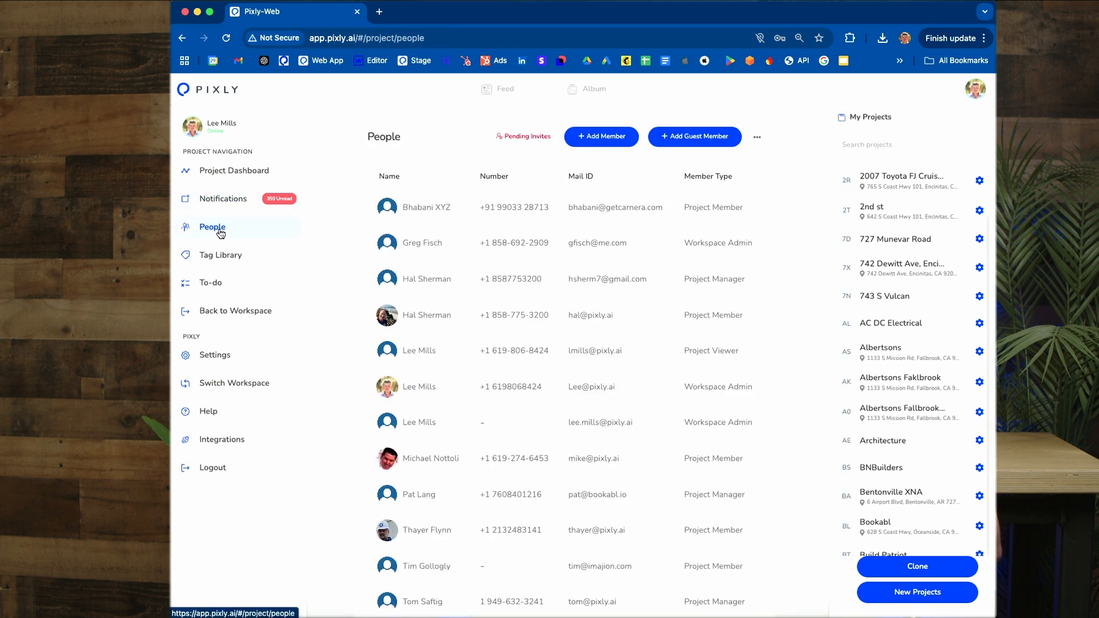
{"action": "scroll", "coordinate": [535, 306], "scroll_direction": "down", "scroll_amount": 1}
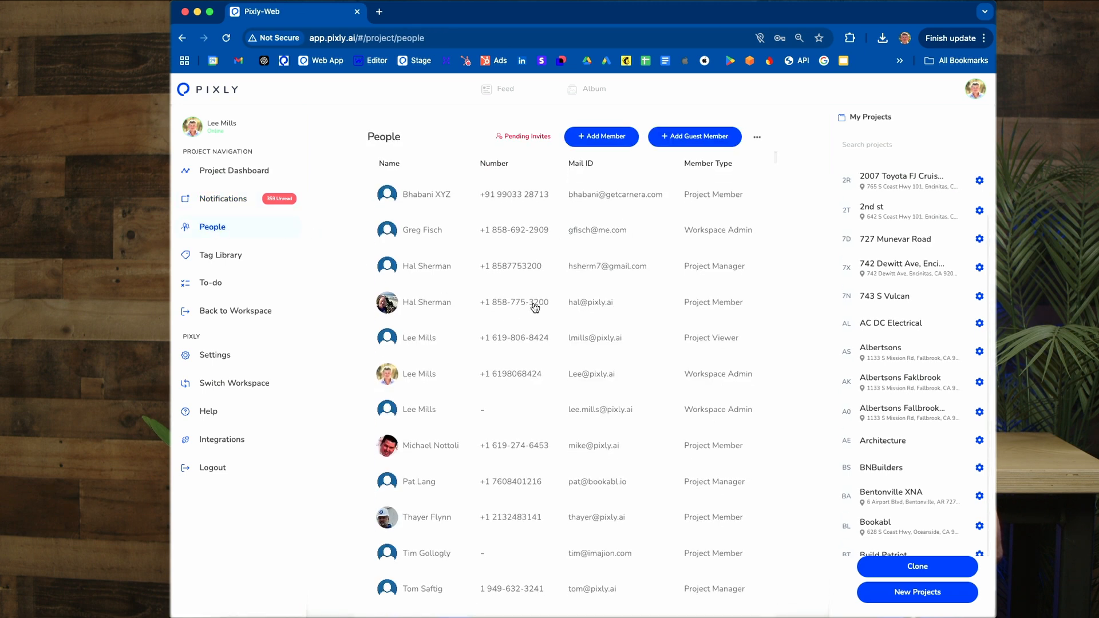
{"action": "scroll", "coordinate": [535, 308], "scroll_direction": "up", "scroll_amount": 1}
{"action": "left_click", "coordinate": [525, 139]}
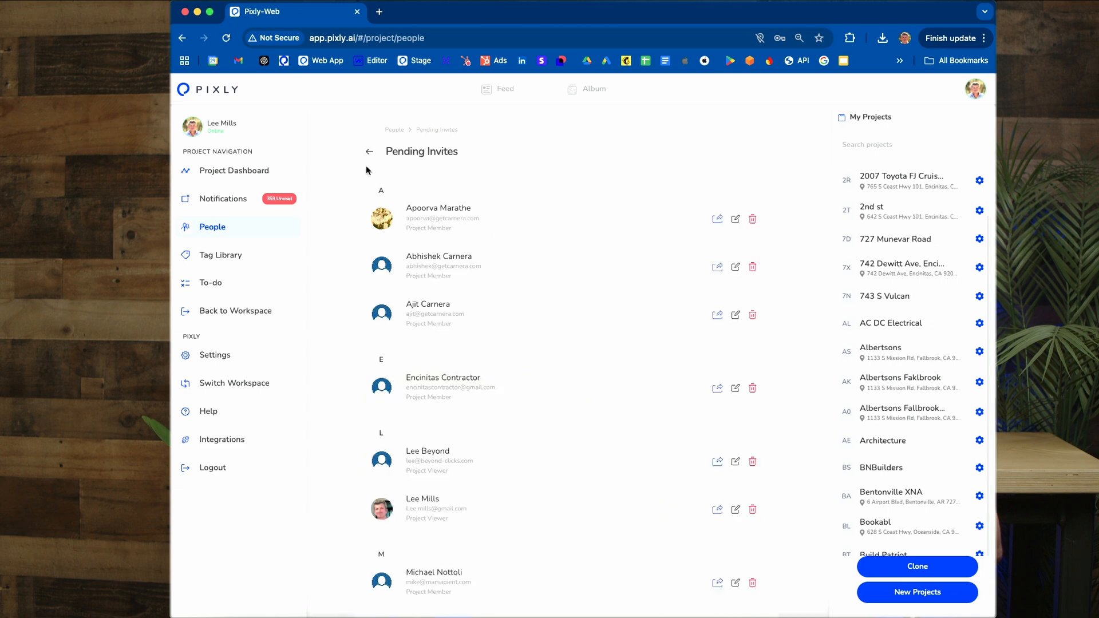
{"action": "left_click", "coordinate": [368, 155]}
Step: Resend the first pending invitation and return to the people list
{"action": "left_click", "coordinate": [509, 138]}
{"action": "left_click", "coordinate": [718, 219]}
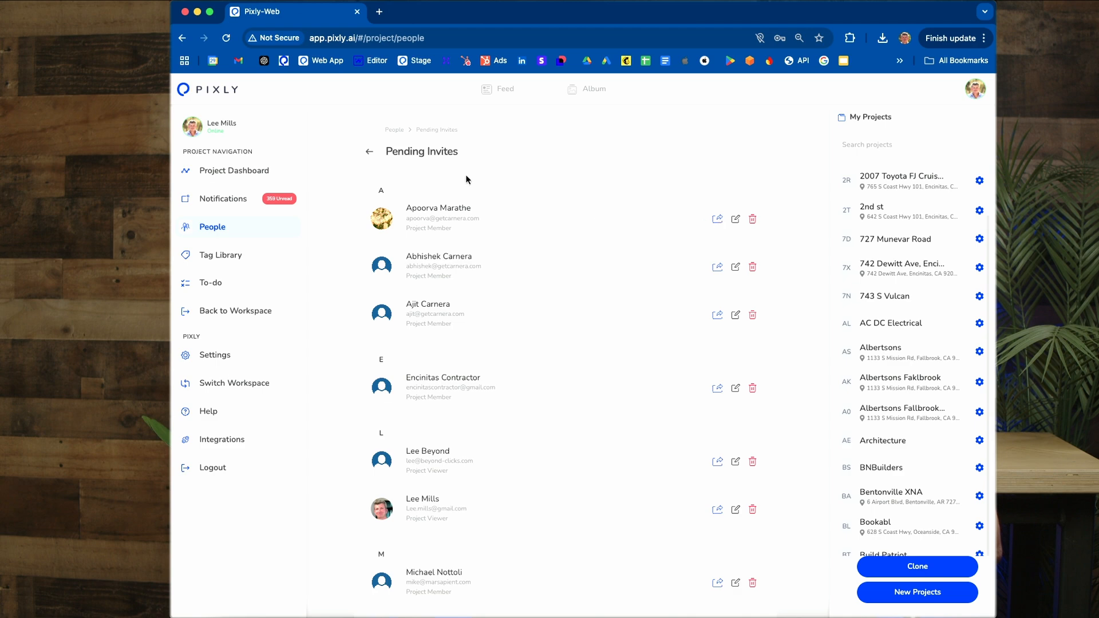
{"action": "left_click", "coordinate": [371, 152]}
Step: Try the Project Manager and Project Viewer roles in a new member invitation, and cancel the invitation
{"action": "left_click", "coordinate": [610, 143]}
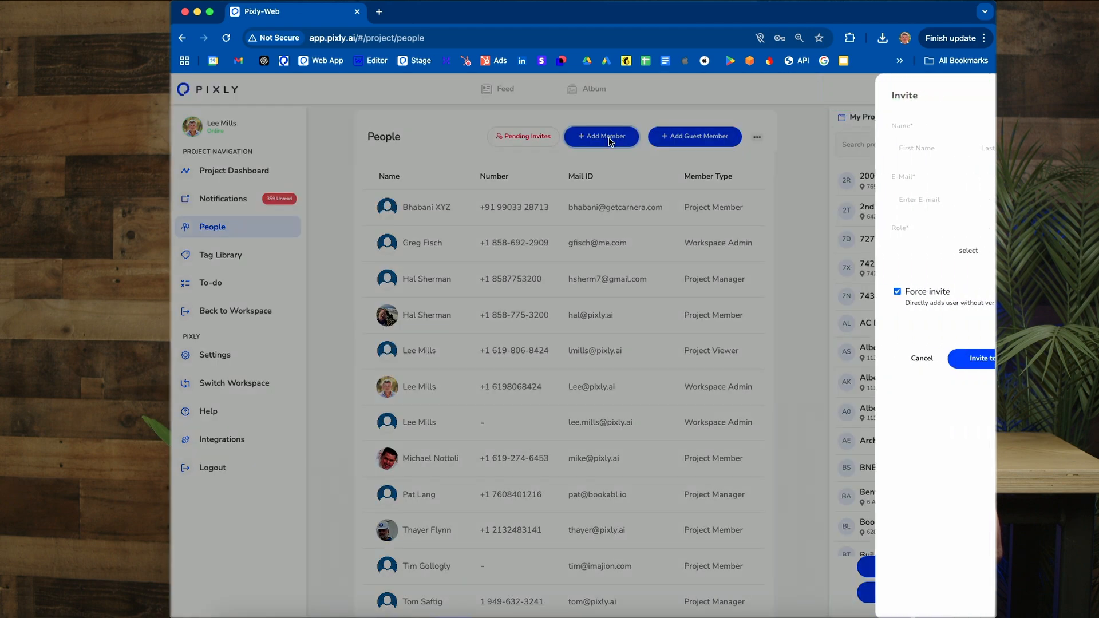
{"action": "left_click", "coordinate": [972, 255]}
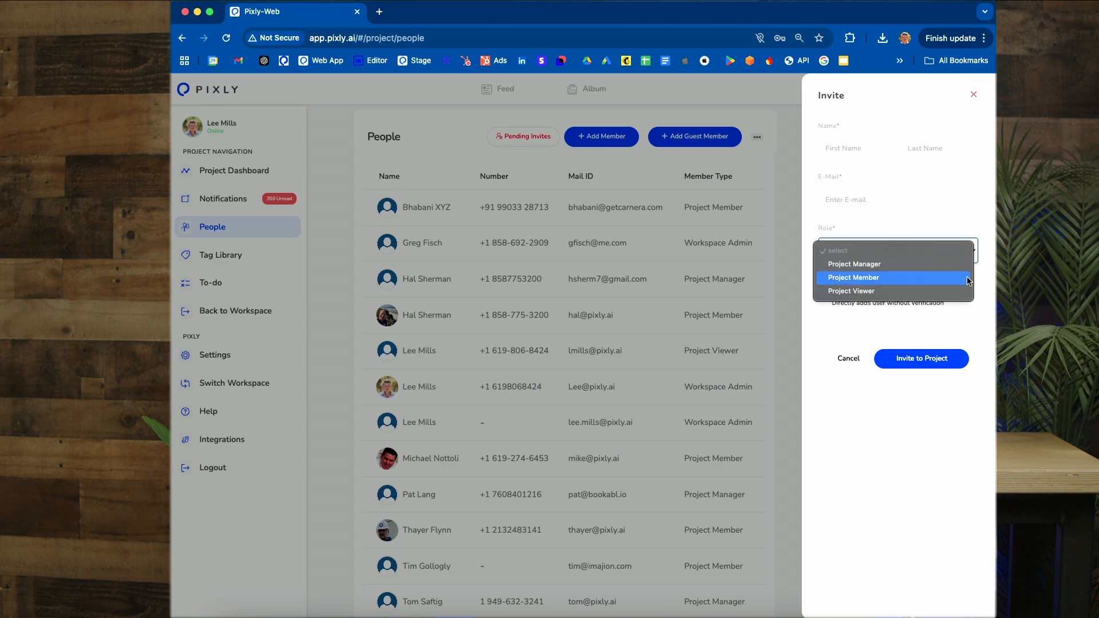
{"action": "left_click", "coordinate": [927, 265]}
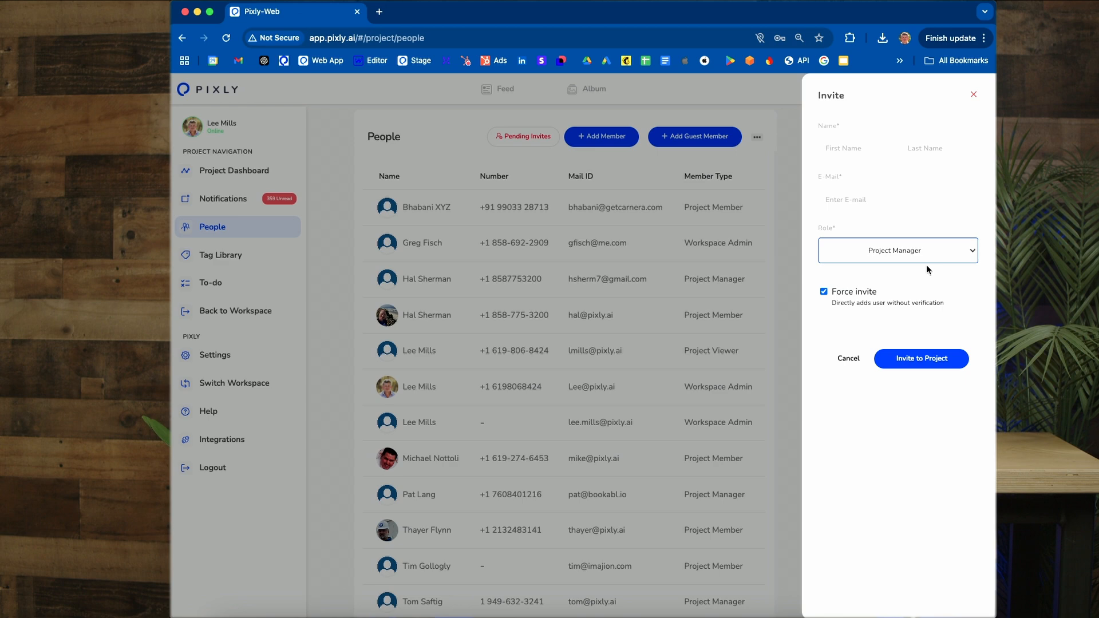
{"action": "left_click", "coordinate": [962, 264]}
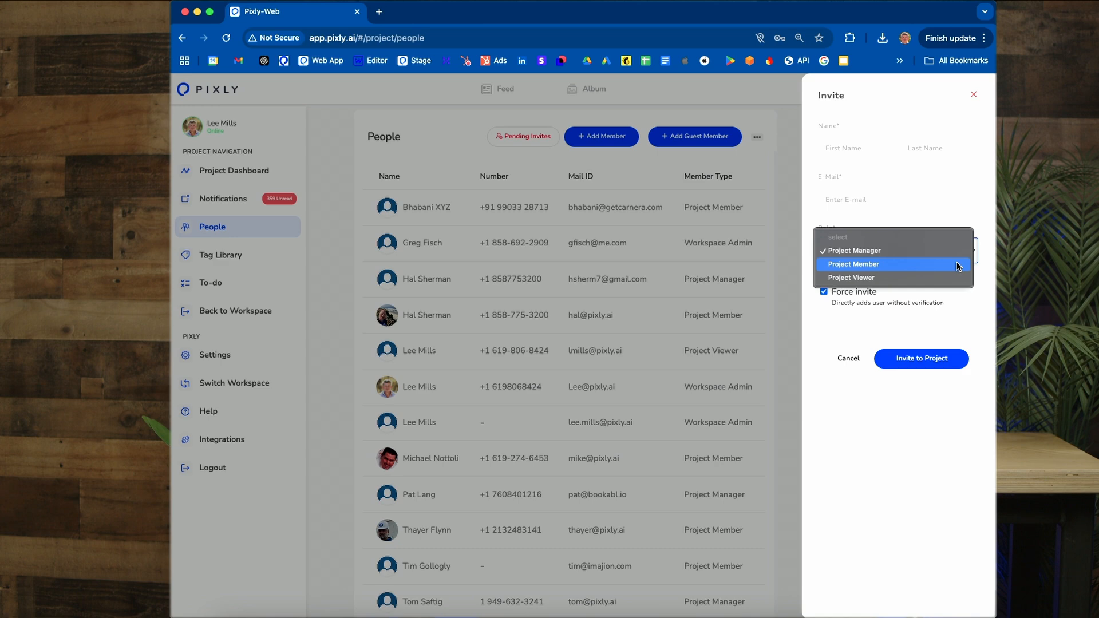
{"action": "left_click", "coordinate": [928, 281]}
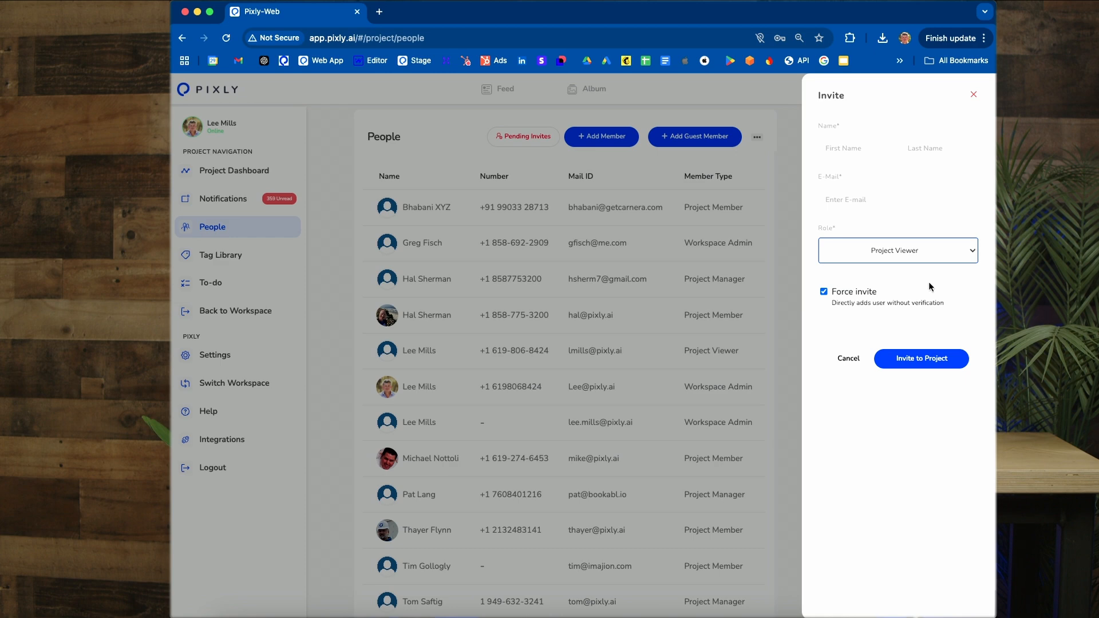
{"action": "left_click", "coordinate": [848, 359]}
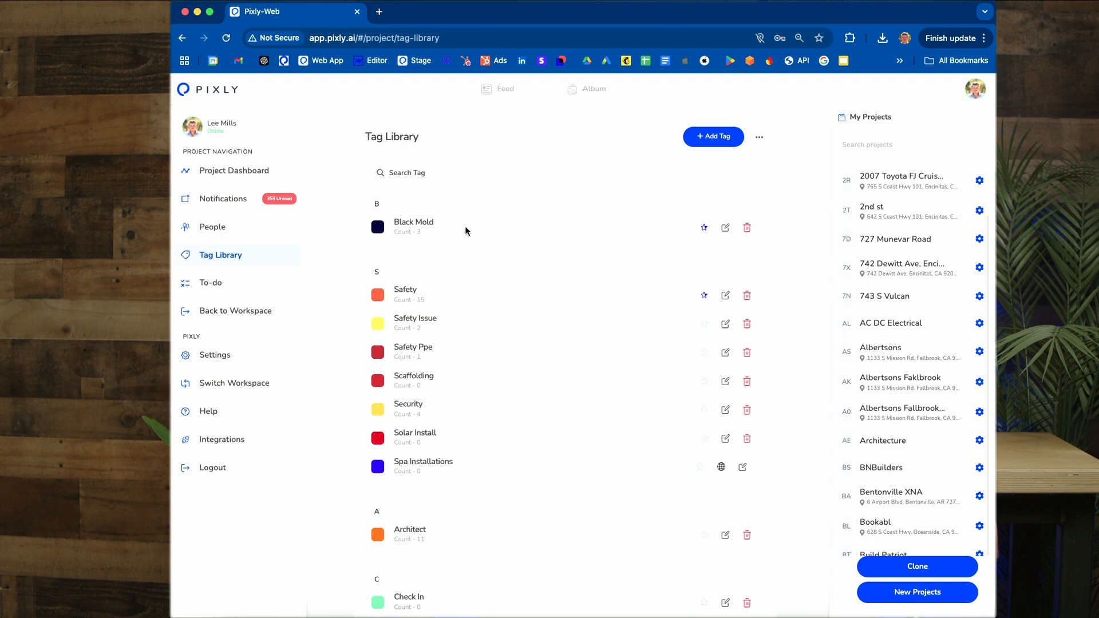
Step: Start a new tag in the tag library named "Concrete Repair" with the purpose "Concrete repair related"
{"action": "left_click", "coordinate": [716, 139]}
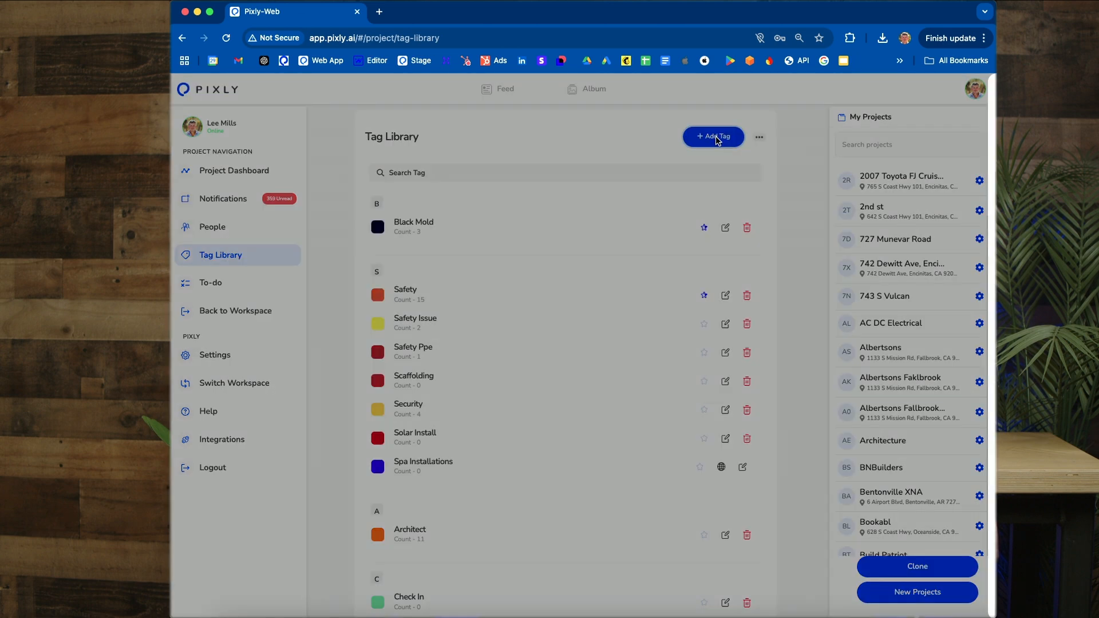
{"action": "left_click", "coordinate": [856, 155]}
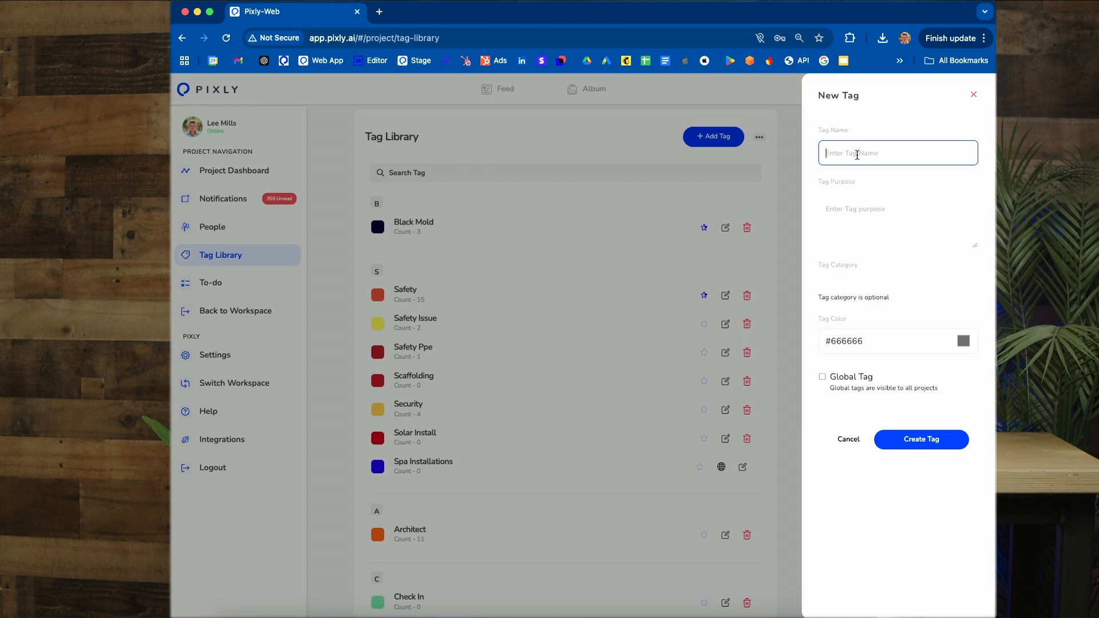
{"action": "type", "text": "Concrete Repair"}
{"action": "key", "text": "Tab"}
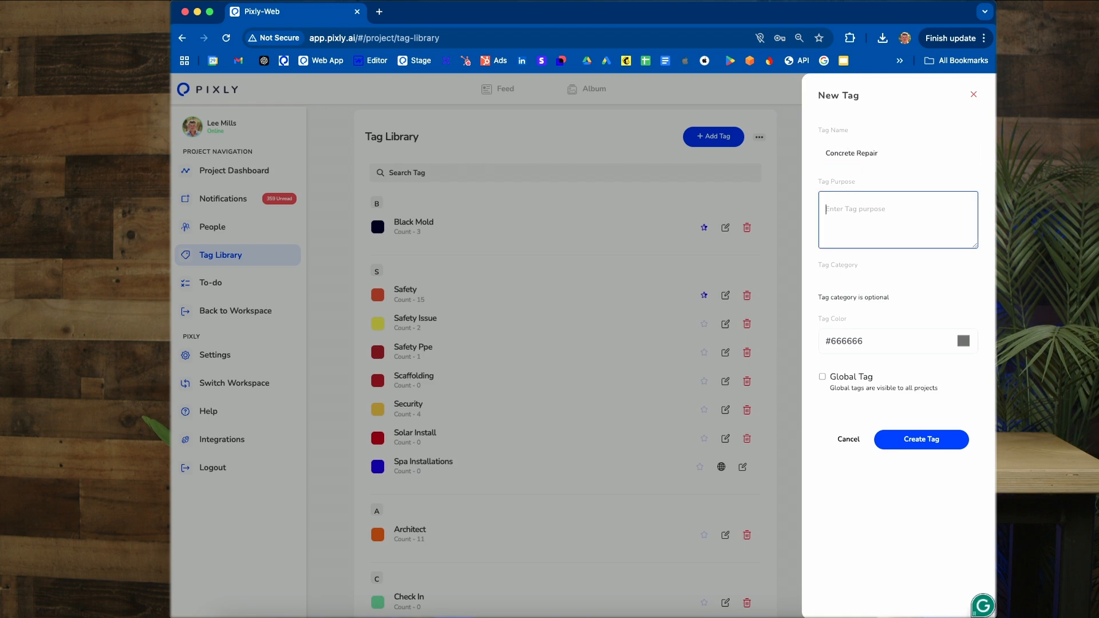
{"action": "type", "text": "Concrete repair related"}
Step: Check the global and colour options, keep the tag non-global with colour #666666, and create it
{"action": "left_click", "coordinate": [822, 377]}
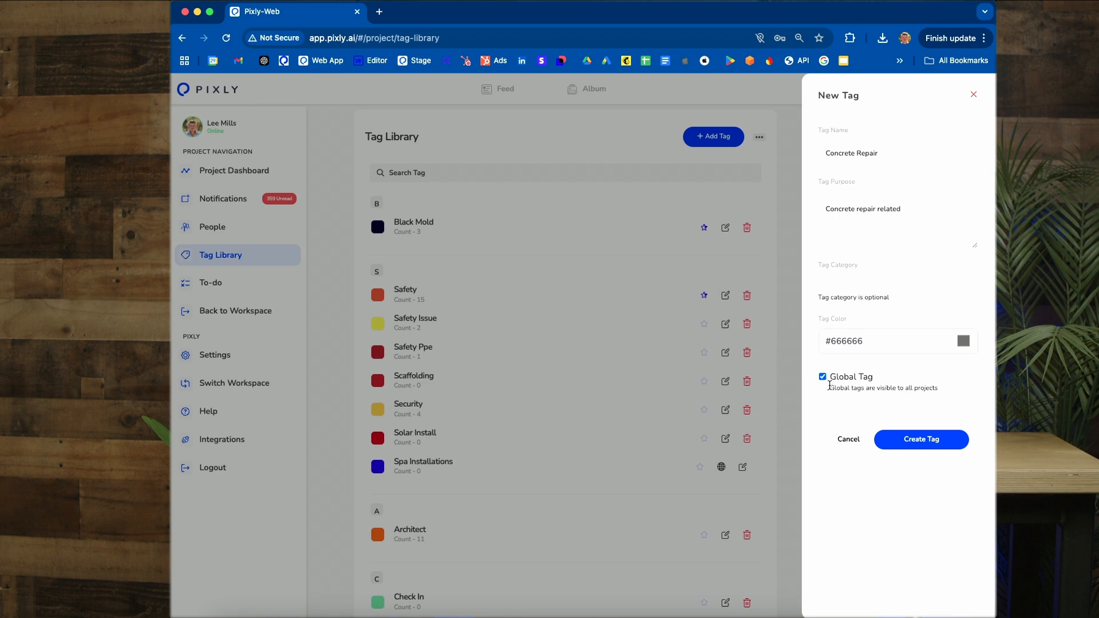
{"action": "left_click", "coordinate": [823, 377]}
{"action": "left_click", "coordinate": [963, 351]}
{"action": "left_click", "coordinate": [964, 344]}
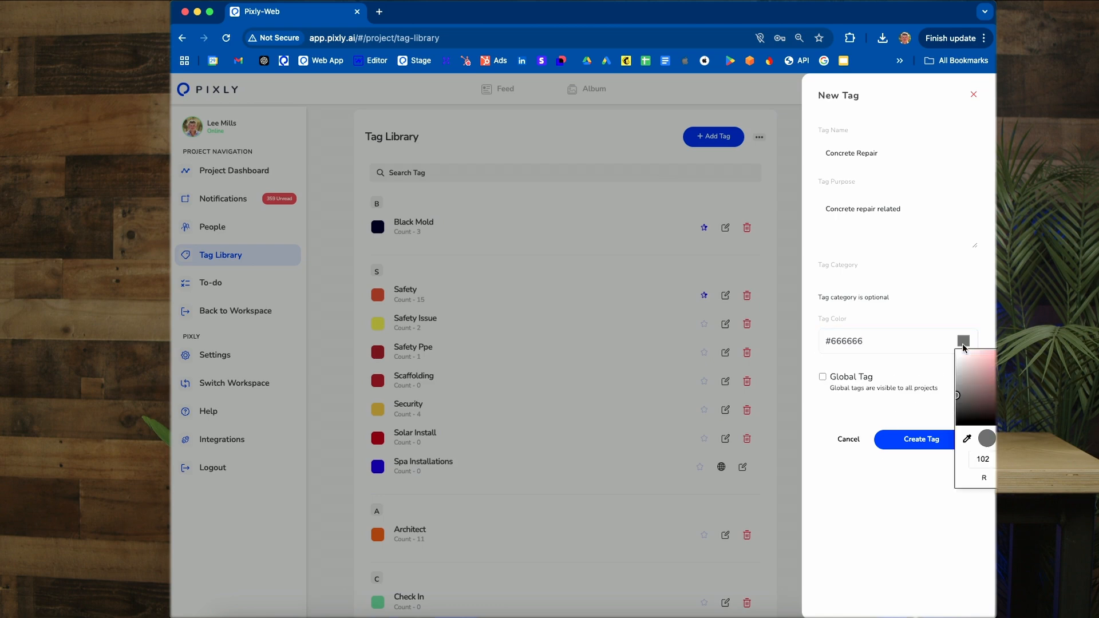
{"action": "left_click", "coordinate": [891, 501]}
{"action": "left_click", "coordinate": [925, 442]}
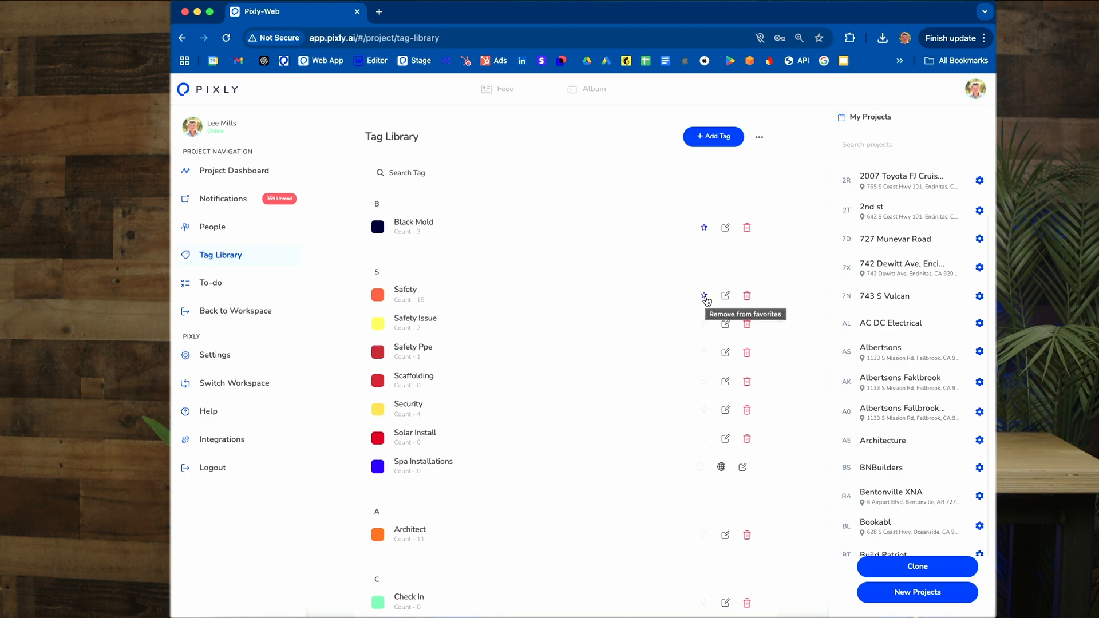
Step: Look over the tag library and view the project's pending and completed to-do items
{"action": "scroll", "coordinate": [707, 301], "scroll_direction": "down", "scroll_amount": 3}
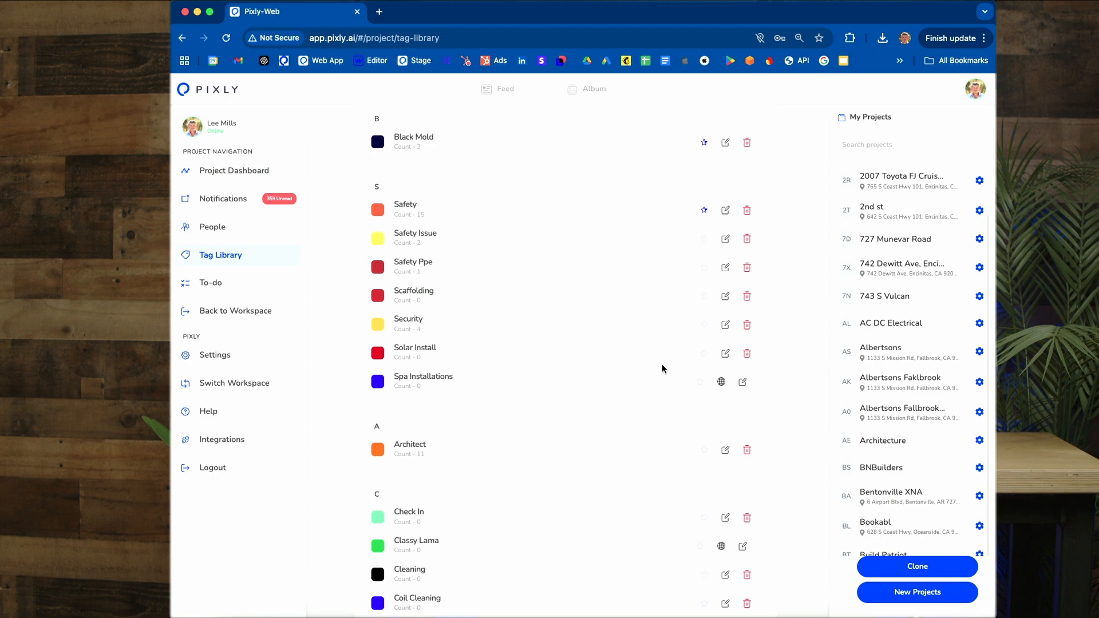
{"action": "left_click", "coordinate": [213, 285]}
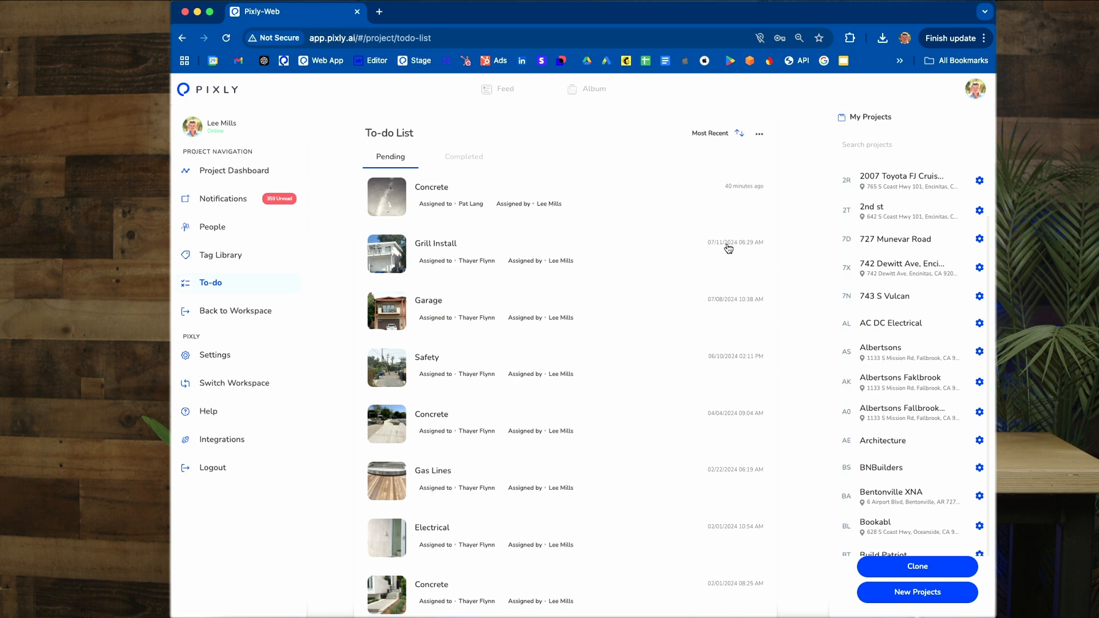
{"action": "left_click", "coordinate": [473, 165]}
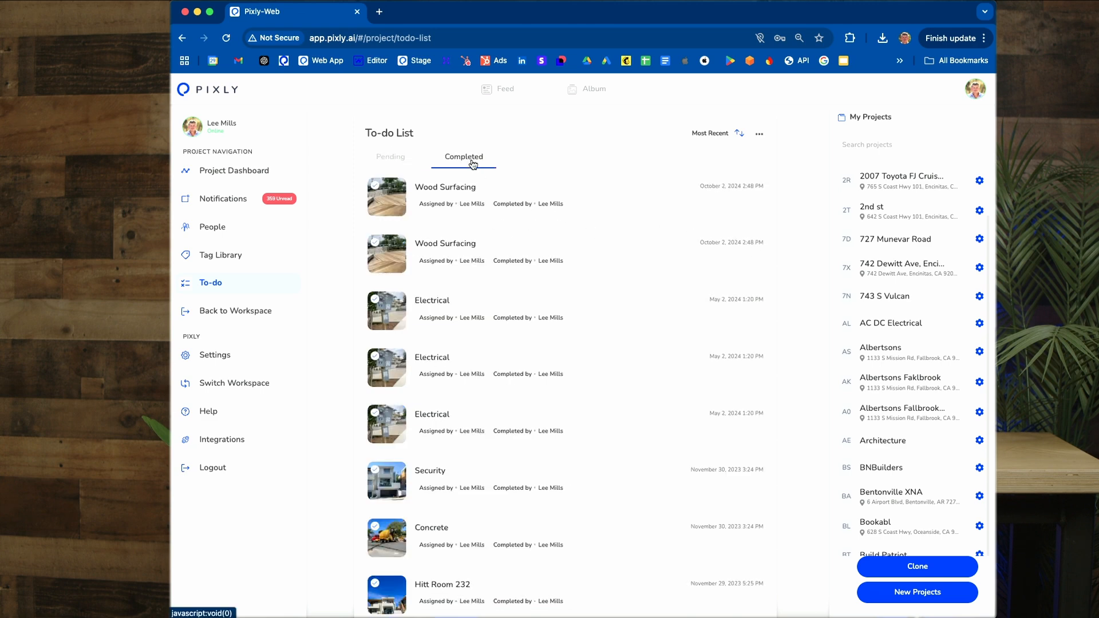
Step: Return to the workspace dashboard and switch to the first listed Kiewit workspace
{"action": "left_click", "coordinate": [259, 313]}
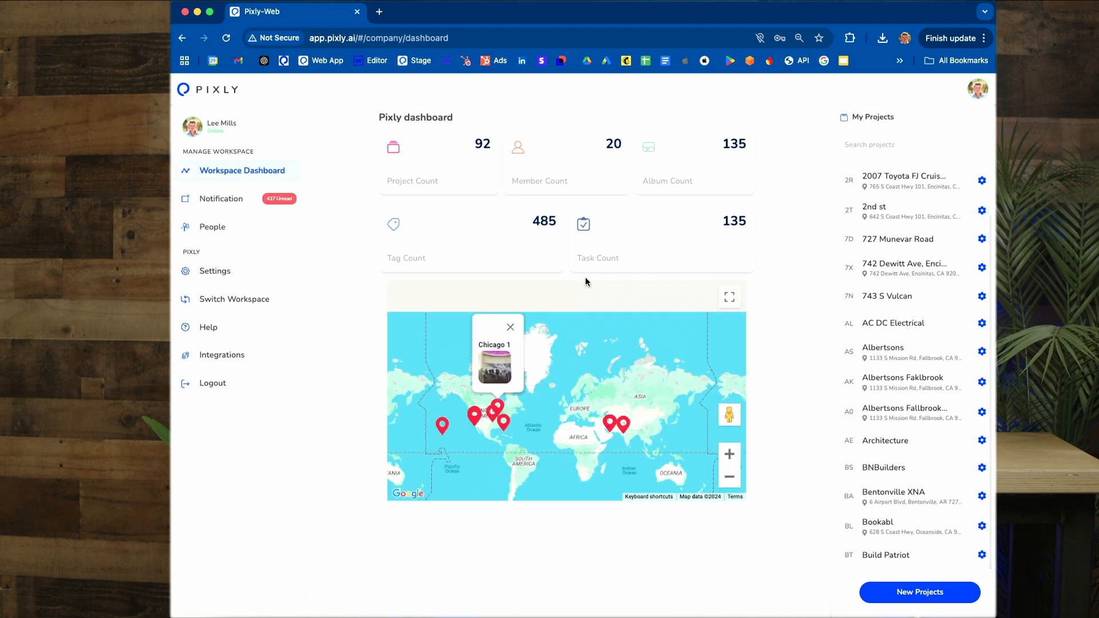
{"action": "left_click", "coordinate": [220, 304]}
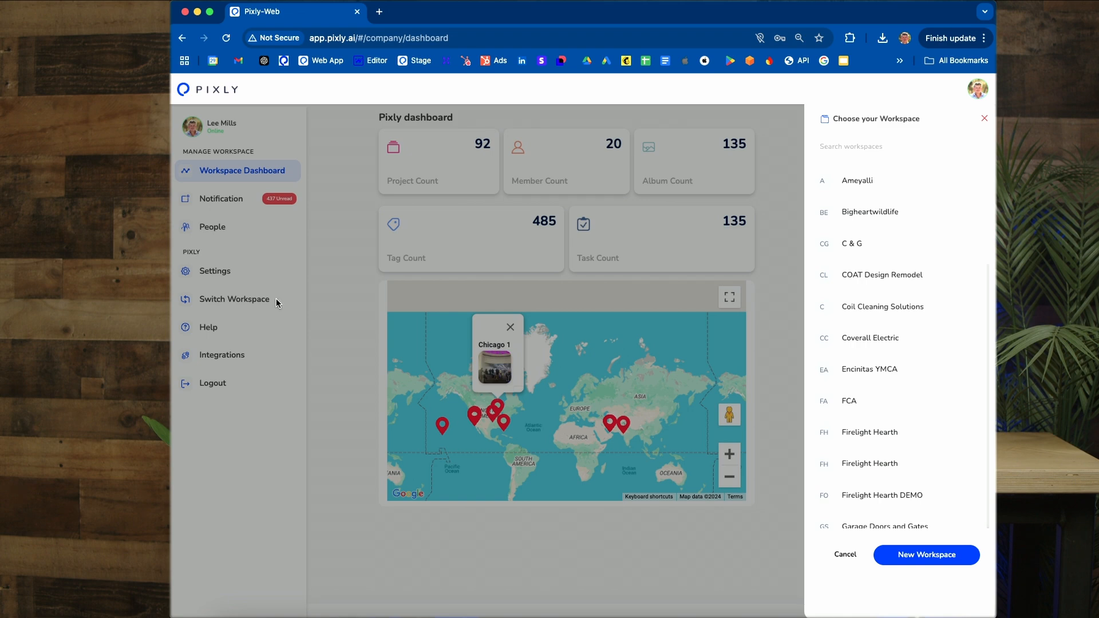
{"action": "scroll", "coordinate": [893, 313], "scroll_direction": "down", "scroll_amount": 1}
{"action": "scroll", "coordinate": [893, 313], "scroll_direction": "down", "scroll_amount": 2}
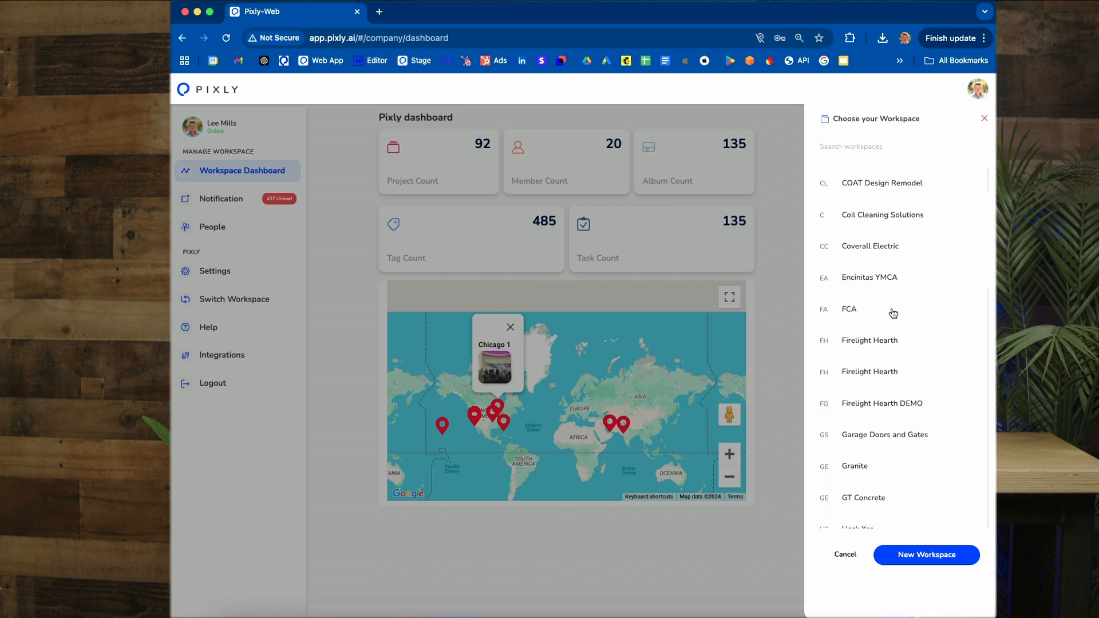
{"action": "scroll", "coordinate": [893, 313], "scroll_direction": "down", "scroll_amount": 8}
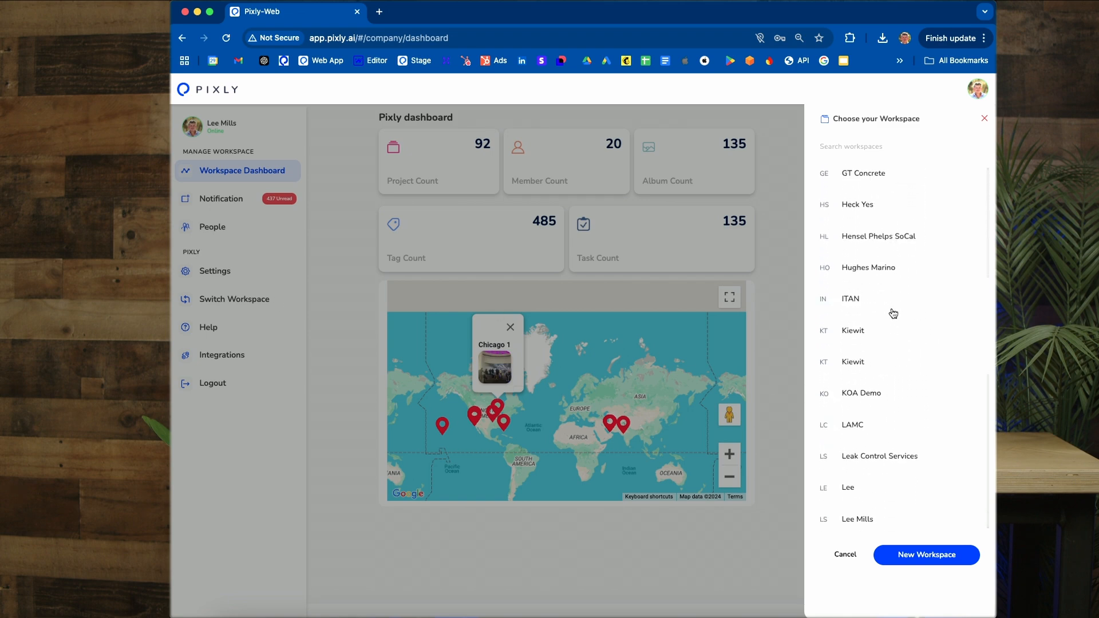
{"action": "left_click", "coordinate": [879, 319]}
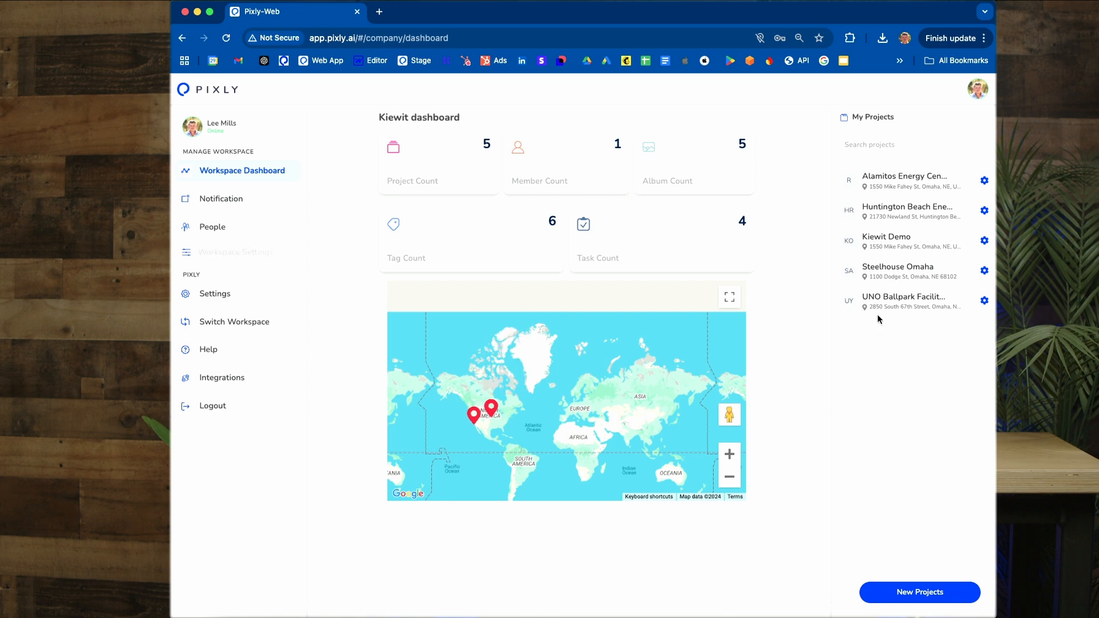
Step: View the UNO Ballpark Facility and Steelhouse Omaha projects, and browse the Kiewit Demo project's feed photos
{"action": "left_click", "coordinate": [899, 302]}
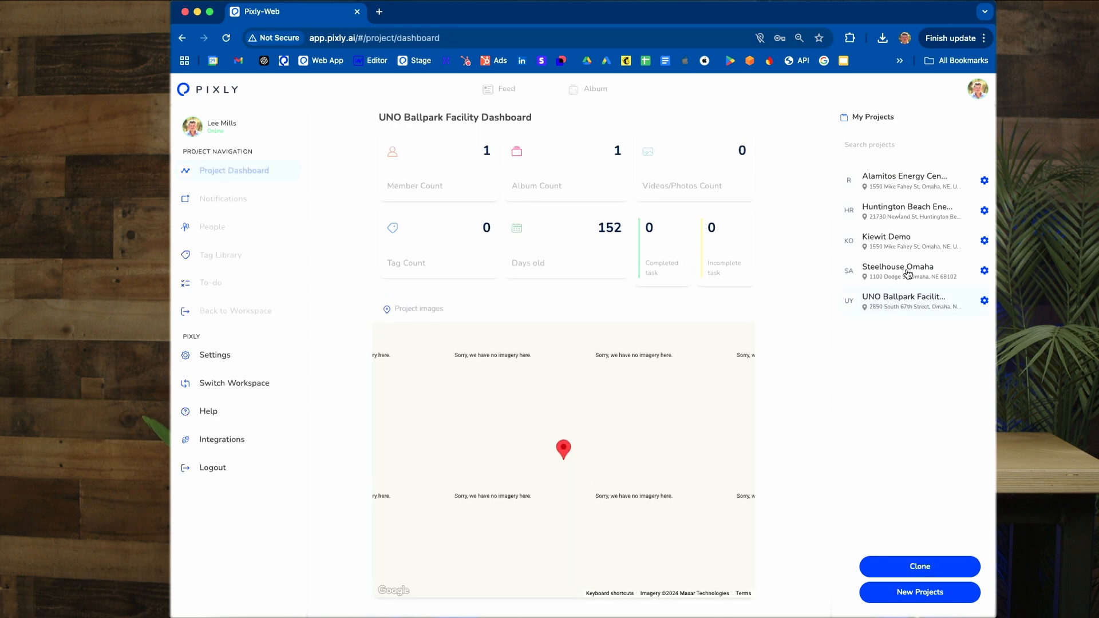
{"action": "left_click", "coordinate": [908, 274]}
{"action": "left_click", "coordinate": [911, 246]}
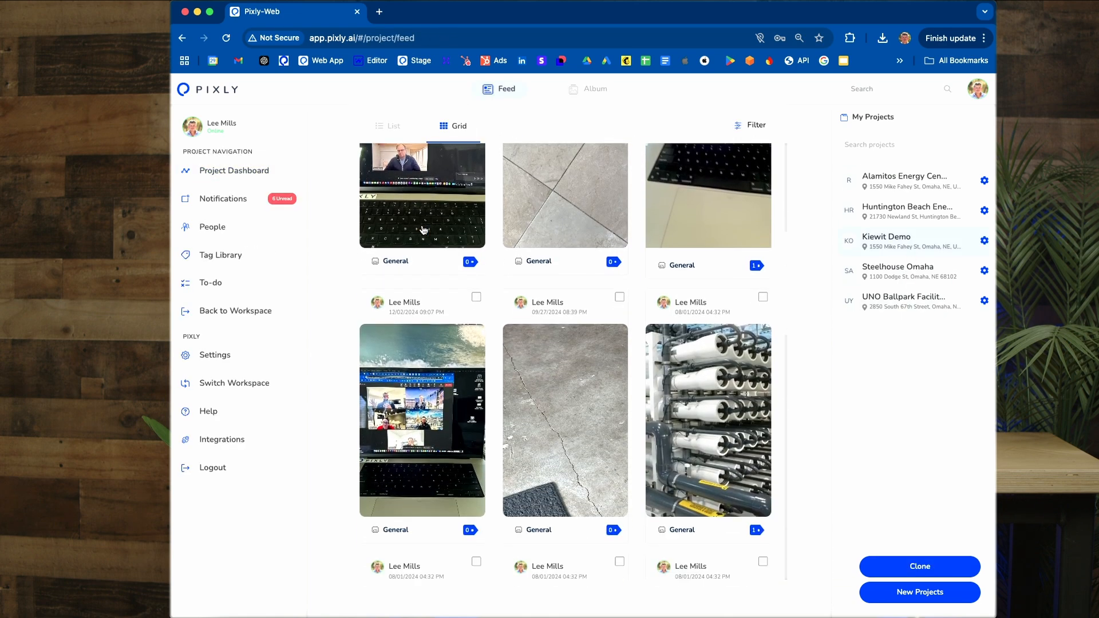
{"action": "scroll", "coordinate": [422, 229], "scroll_direction": "down", "scroll_amount": 6}
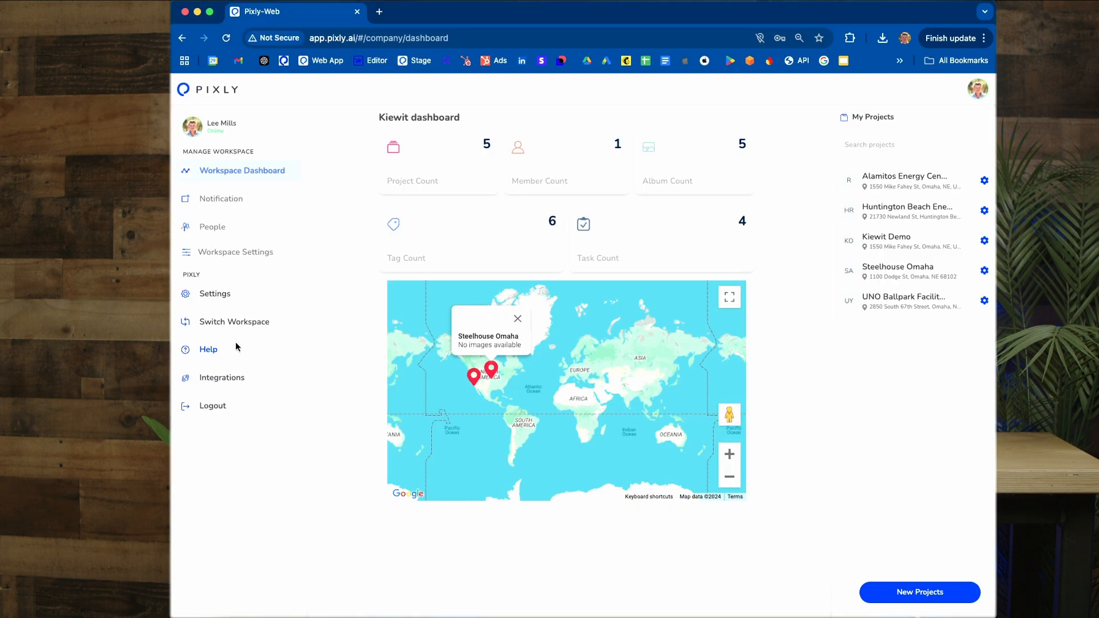
Step: Switch back to the Pixly workspace
{"action": "left_click", "coordinate": [237, 331]}
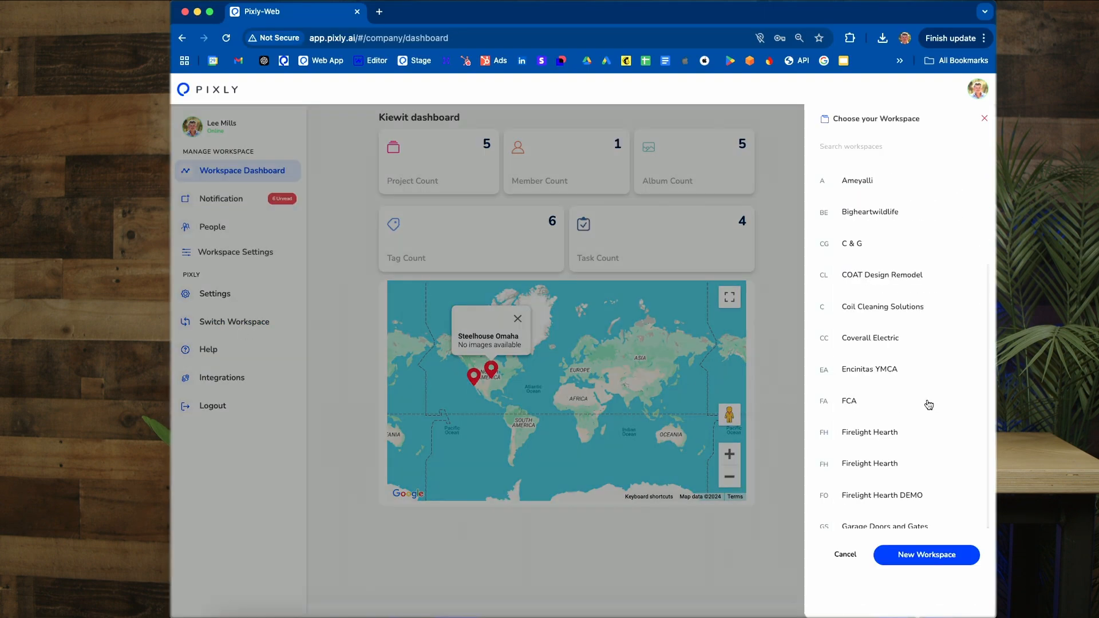
{"action": "scroll", "coordinate": [893, 372], "scroll_direction": "down", "scroll_amount": 5}
{"action": "left_click", "coordinate": [861, 341]}
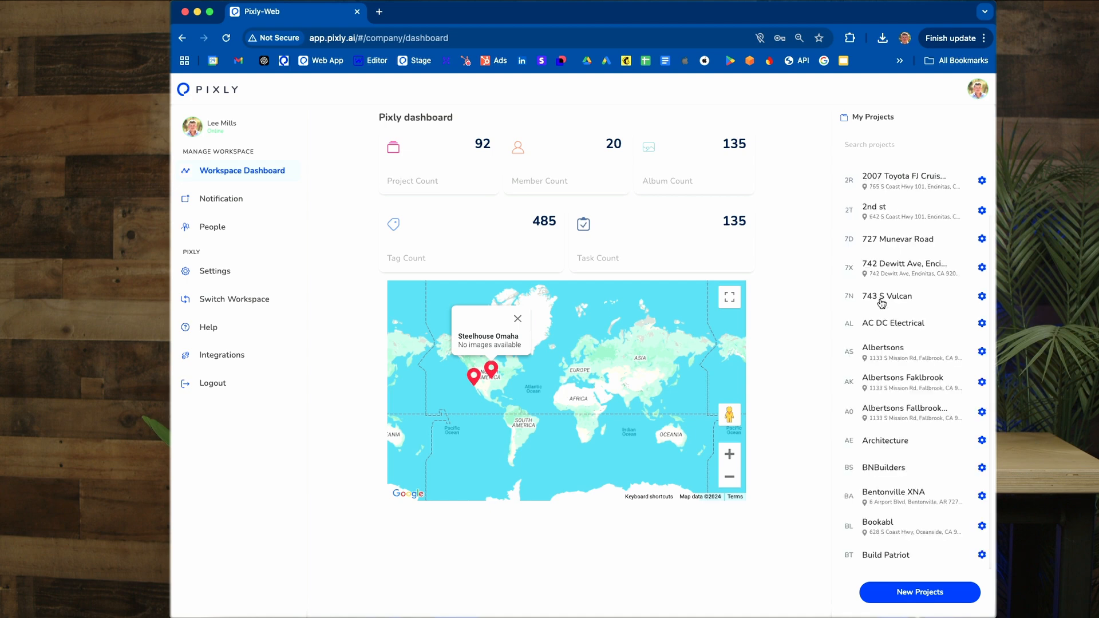
Step: Open the F Street project and show its feed as a grid
{"action": "scroll", "coordinate": [881, 300], "scroll_direction": "down", "scroll_amount": 10}
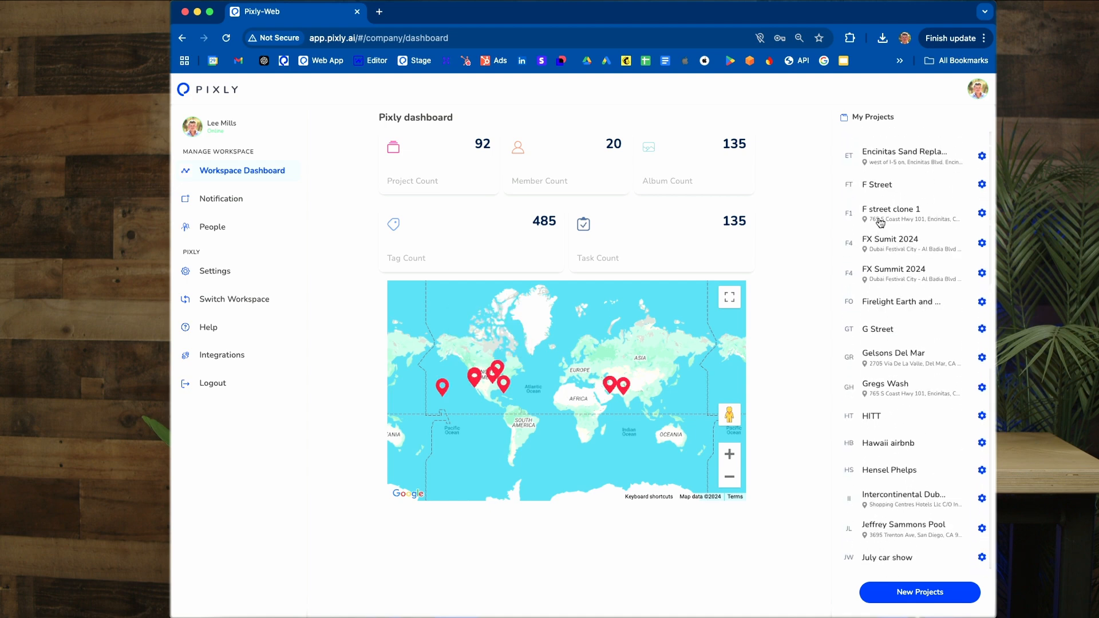
{"action": "left_click", "coordinate": [880, 189]}
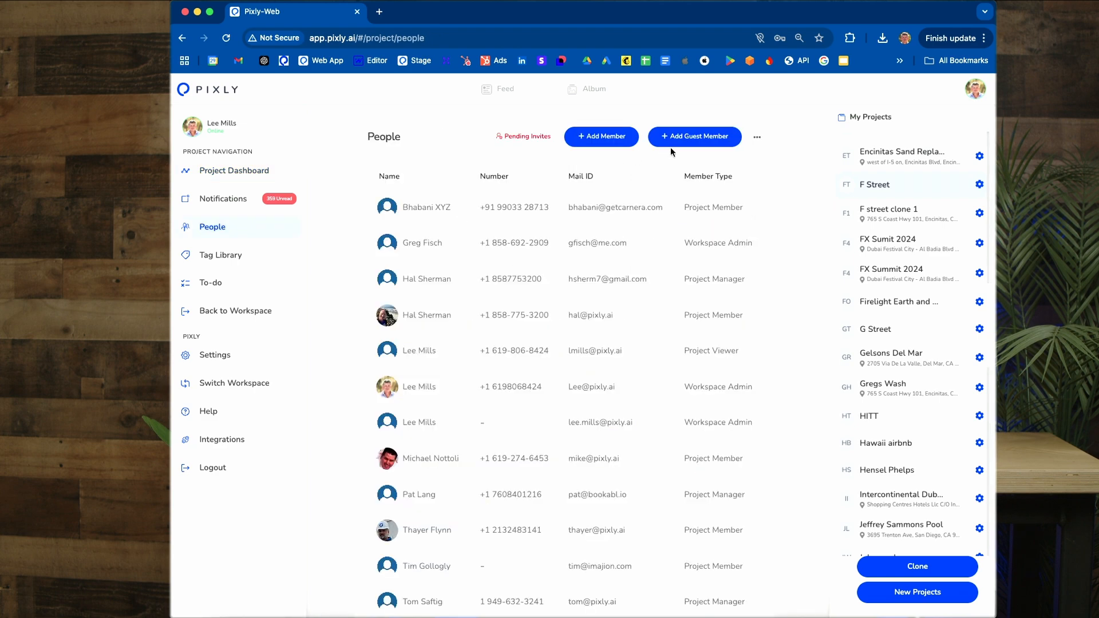
{"action": "left_click", "coordinate": [512, 92]}
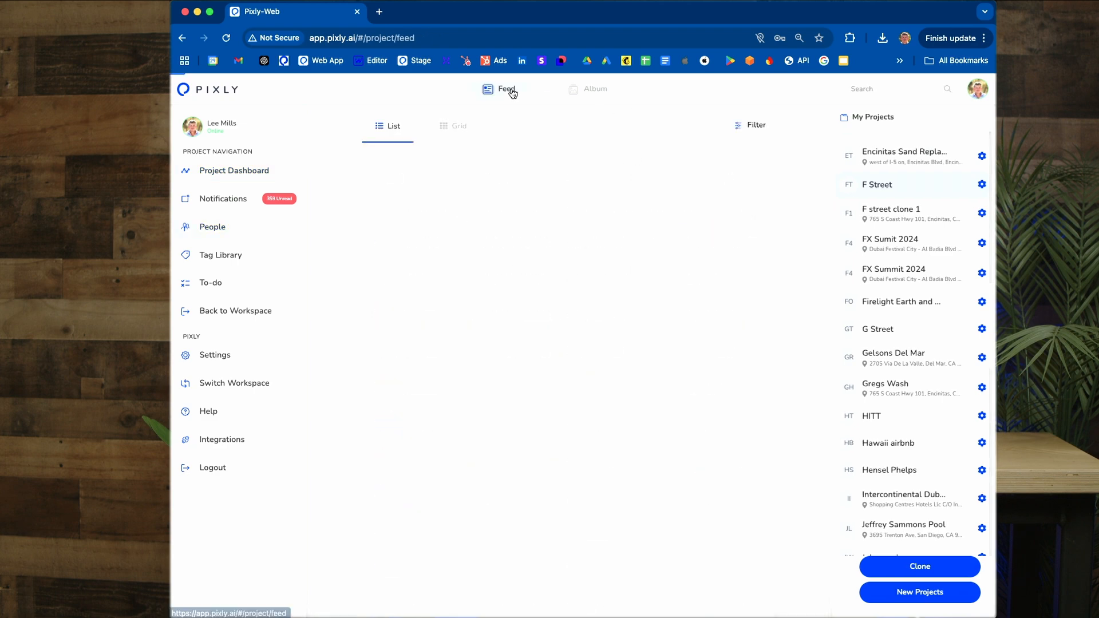
{"action": "left_click", "coordinate": [451, 125]}
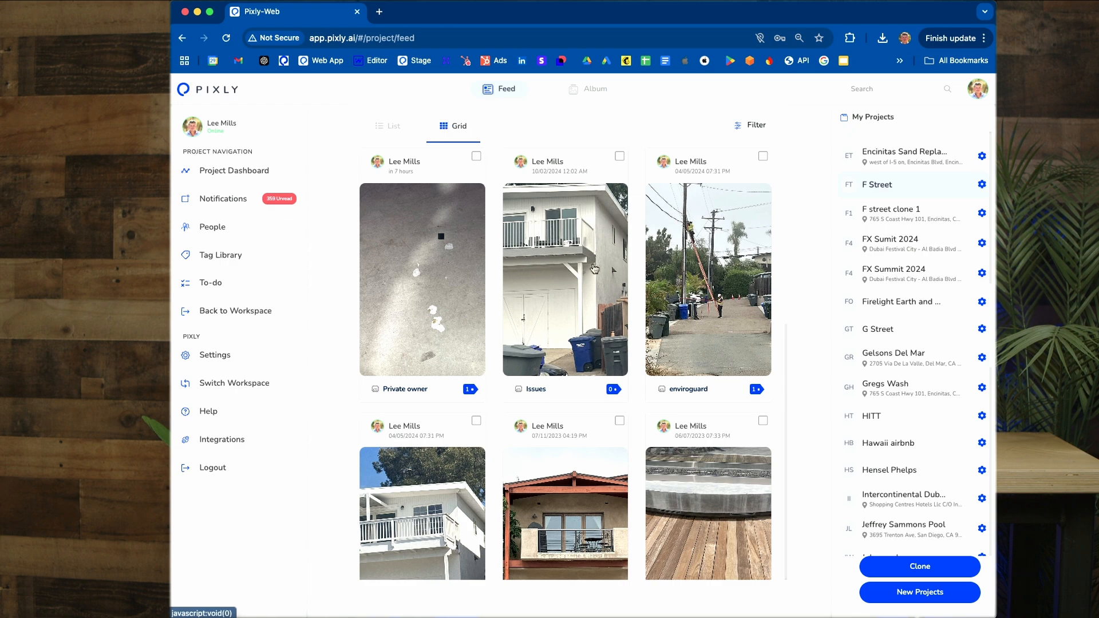